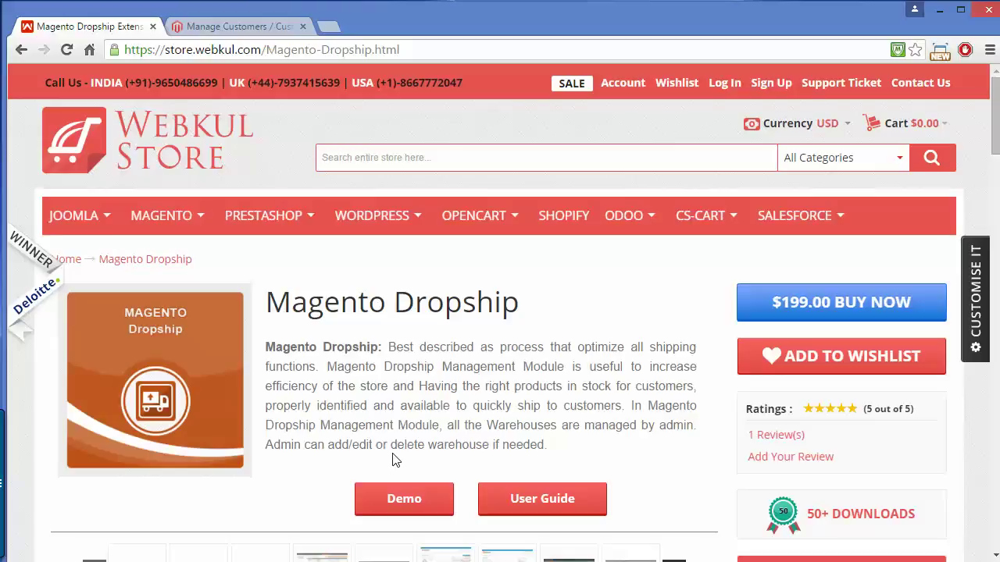
- Switch to the Magento admin site and open Warehouse Manager's Manage Warehouse list
left_click(250, 32)
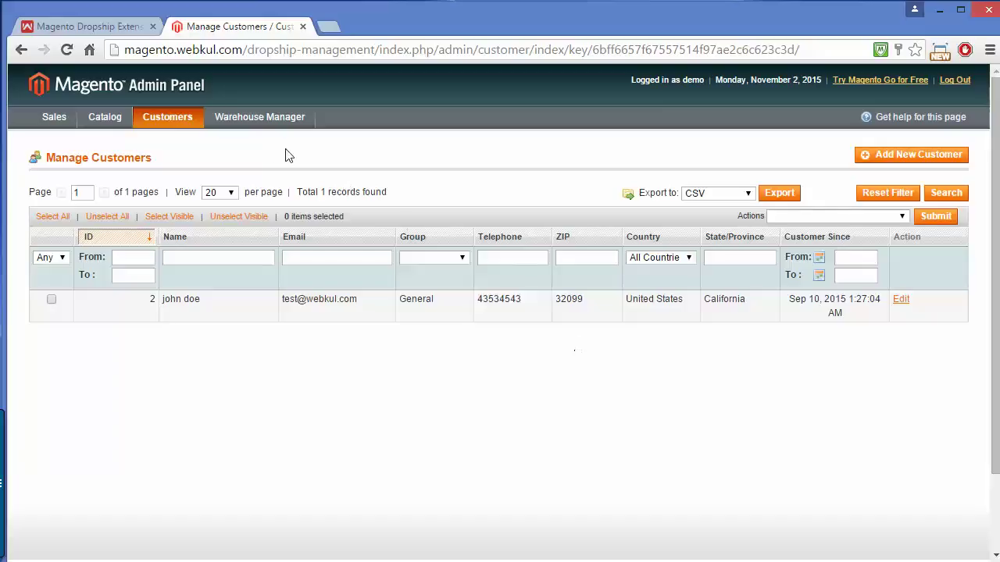
mouse_move(232, 123)
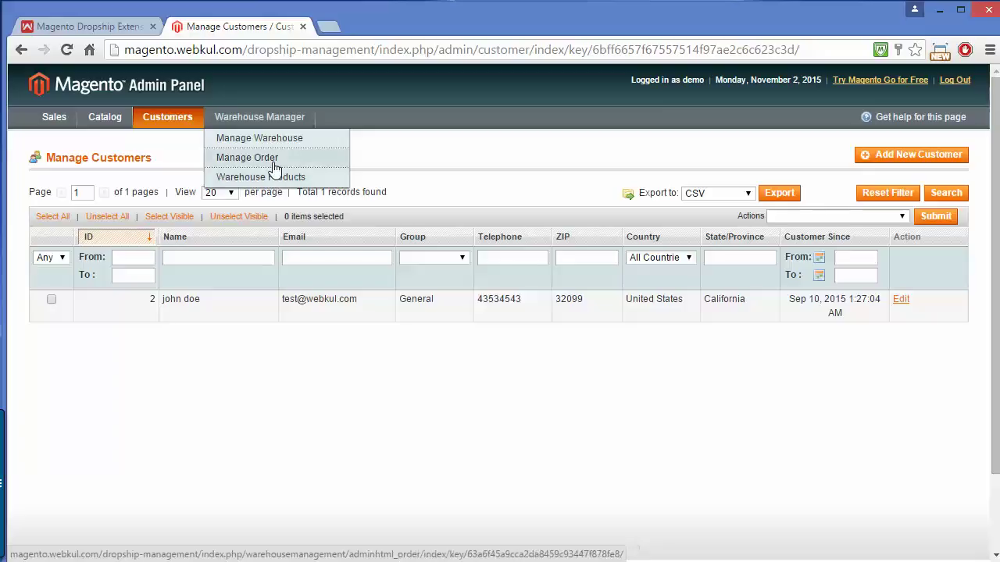
left_click(264, 143)
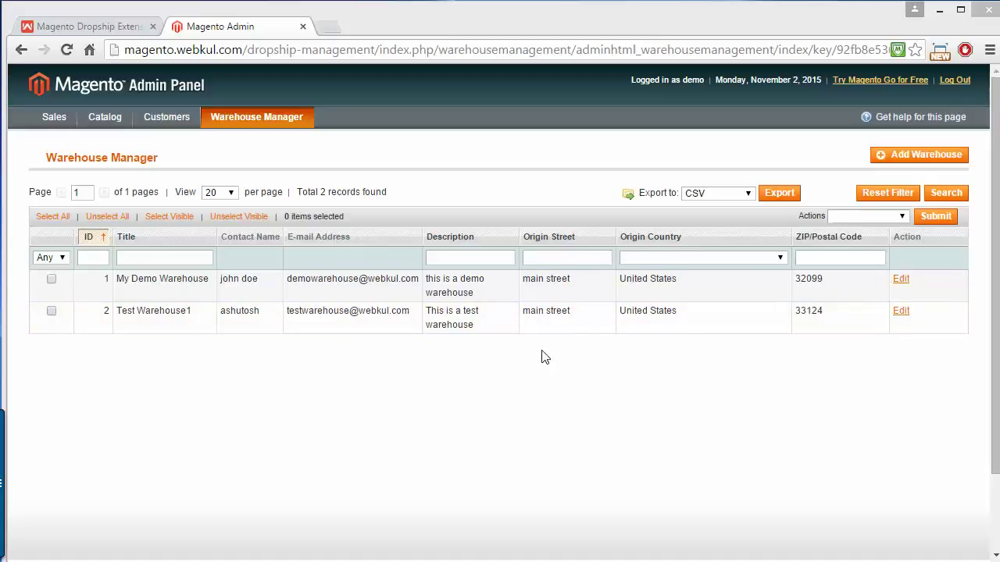
- Open My Demo Warehouse for editing and scroll through its origin and shipping details
left_click(898, 281)
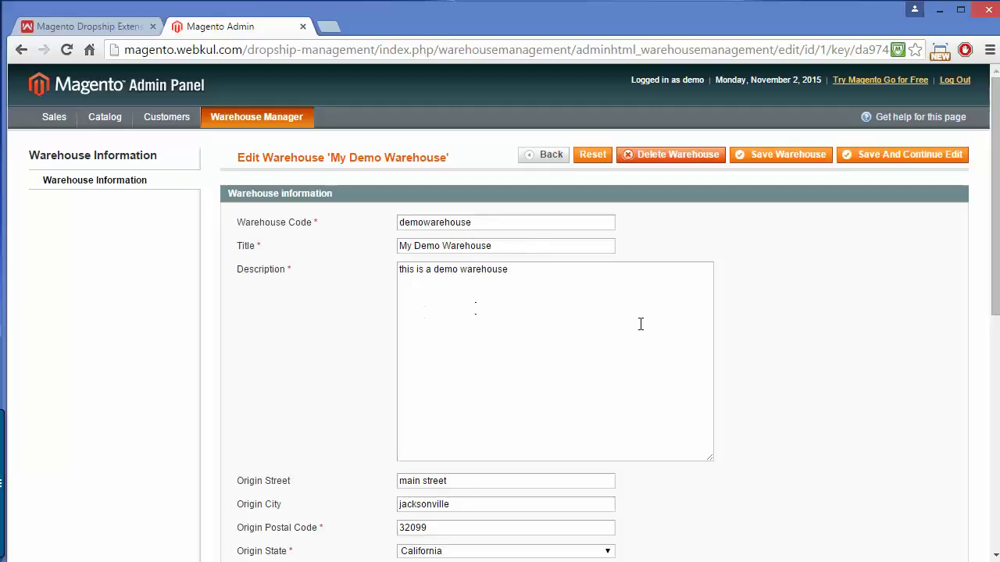
left_click_drag(994, 197, 997, 295)
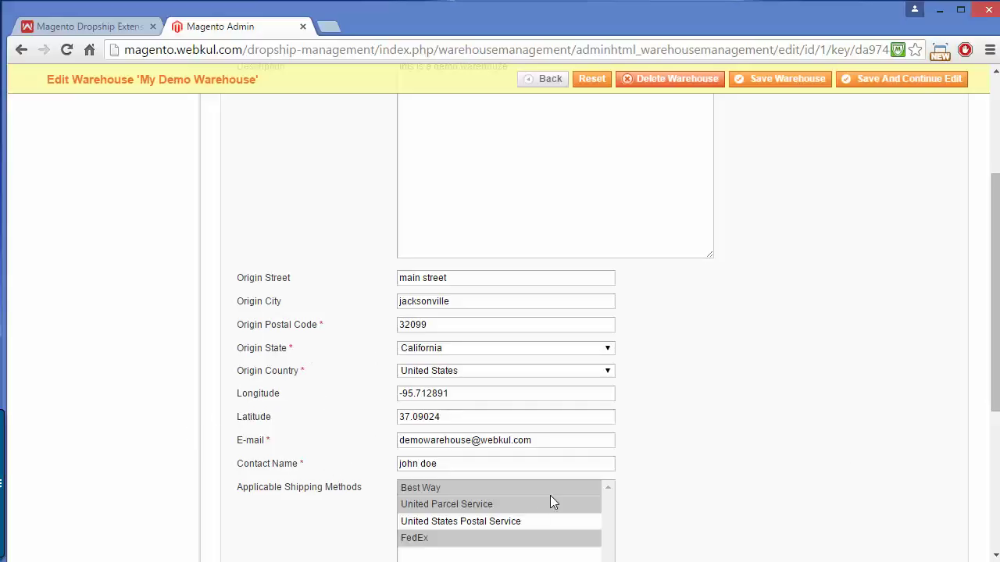
left_click_drag(995, 245, 984, 330)
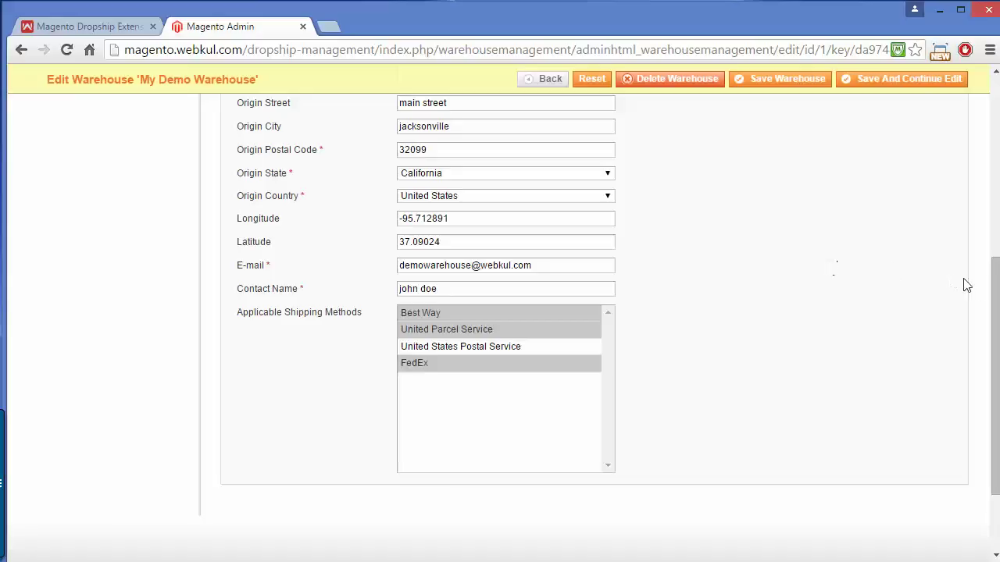
left_click_drag(994, 293, 975, 98)
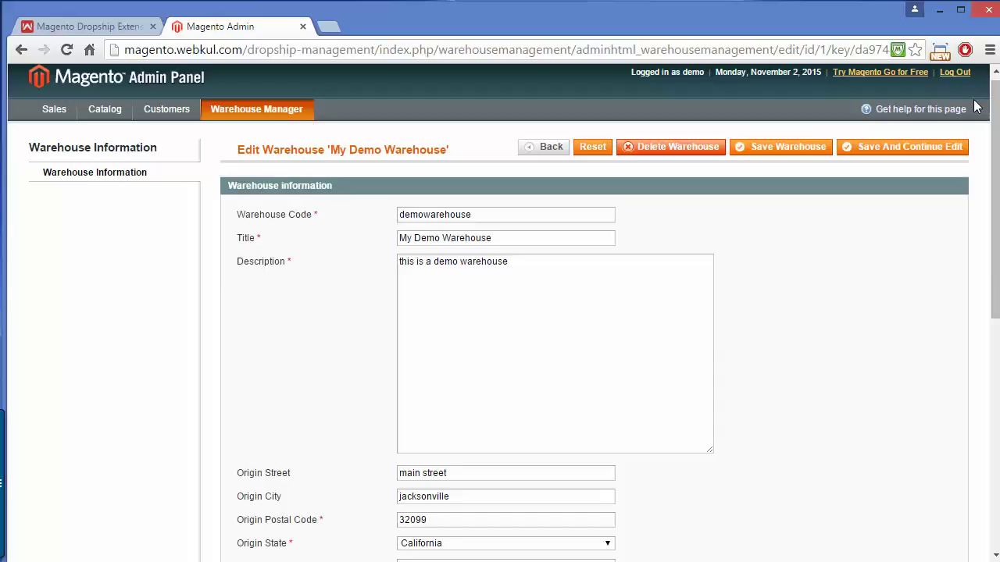
- Try saving My Demo Warehouse, which the demo user can't, then start a new warehouse
left_click(793, 148)
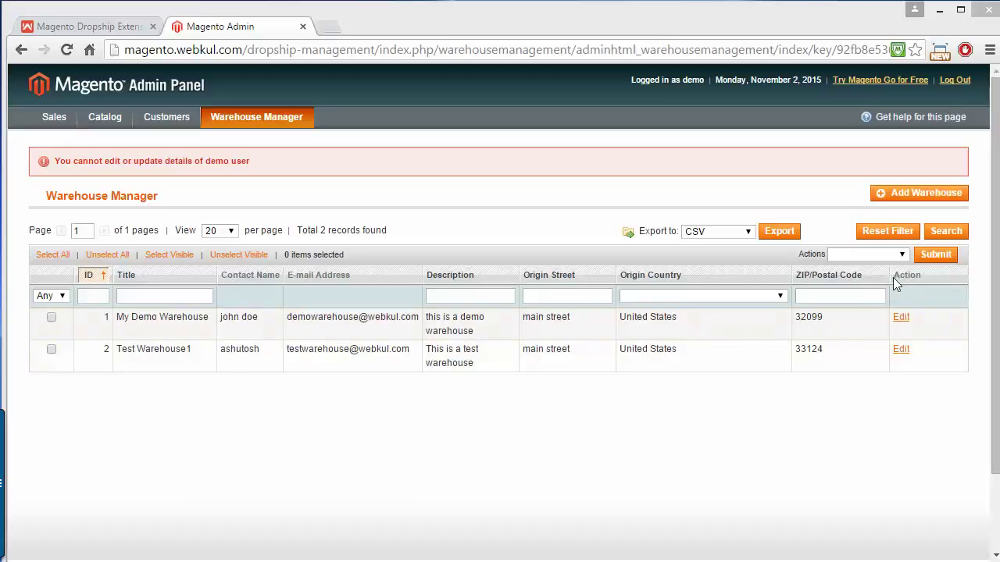
left_click(904, 194)
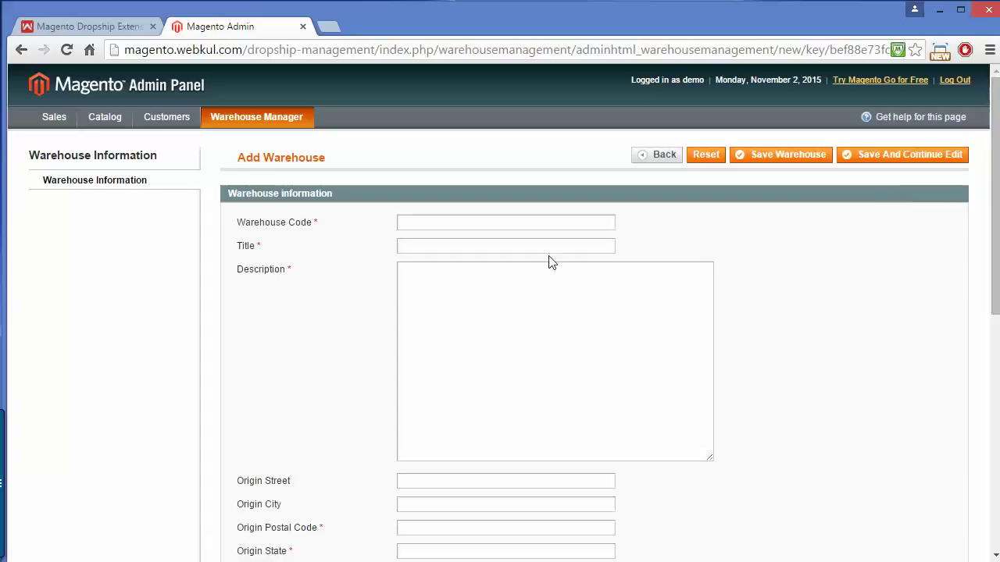
- Enter warehouse code 'waredemo' and title 'new warehouse demo' in the Add Warehouse form
left_click(424, 223)
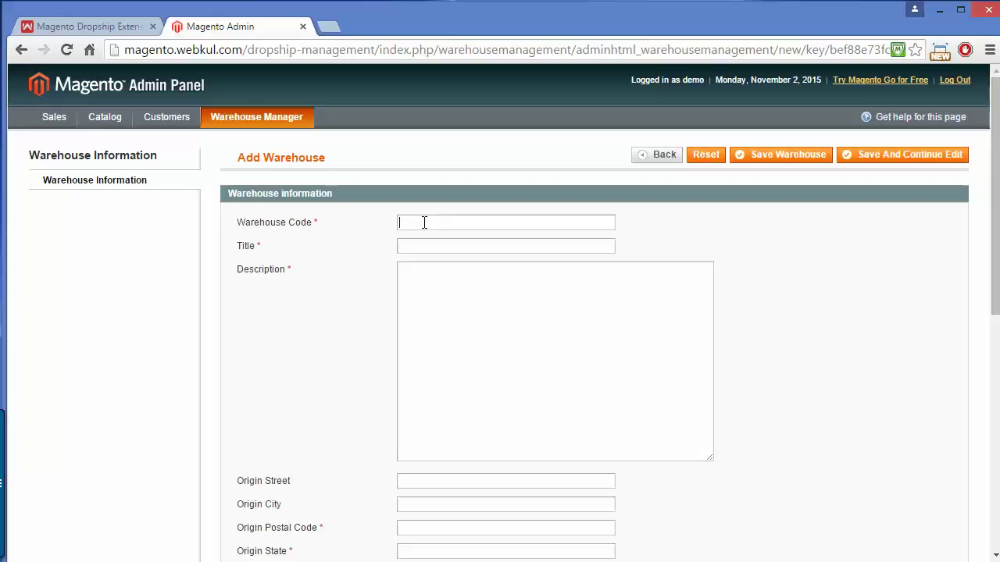
type("wareho")
type("mo")
left_click(424, 246)
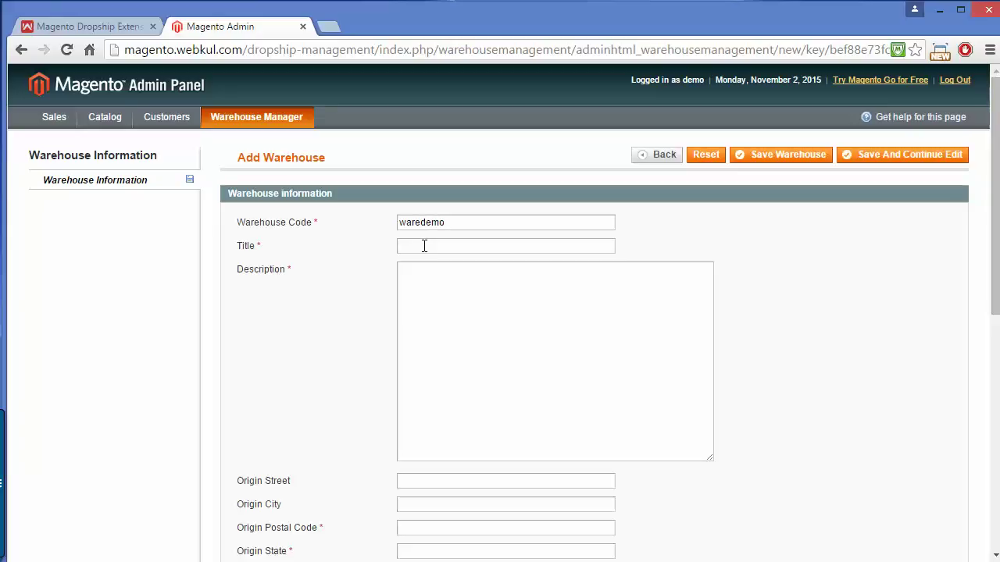
type("new warehouse demo")
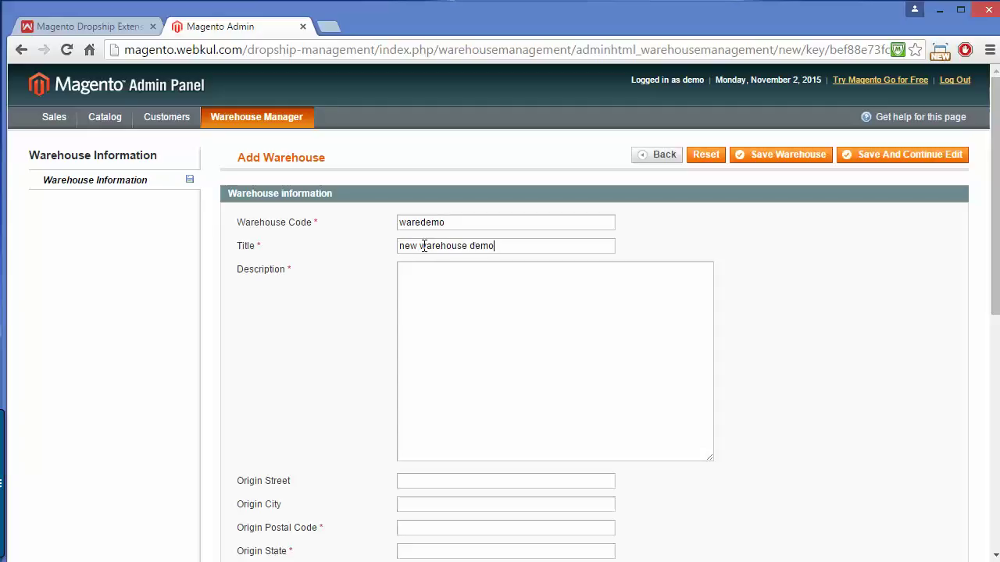
left_click(433, 288)
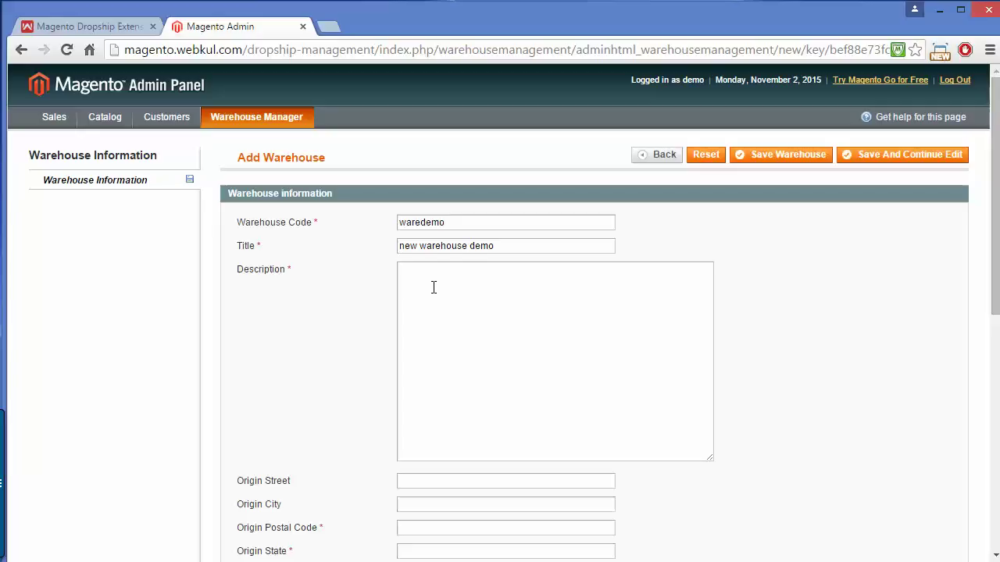
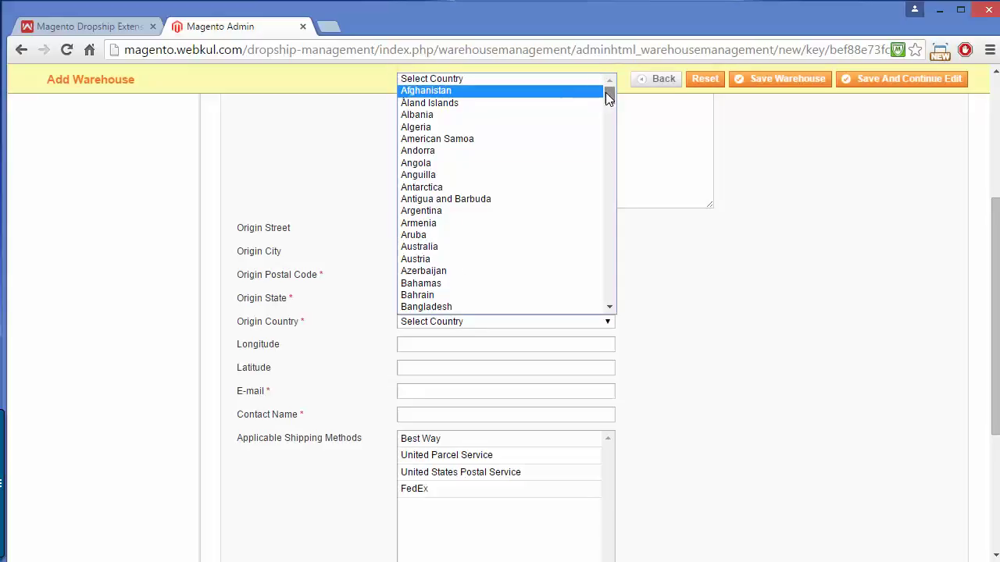
- Set the warehouse origin country to India and enter the contact e-mail and contact name
left_click_drag(606, 93, 620, 182)
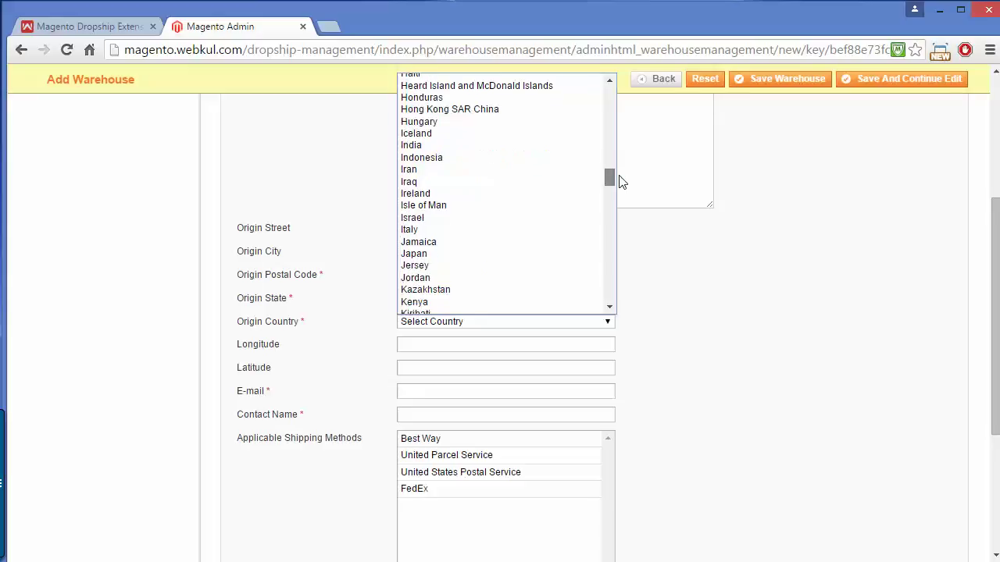
left_click(414, 145)
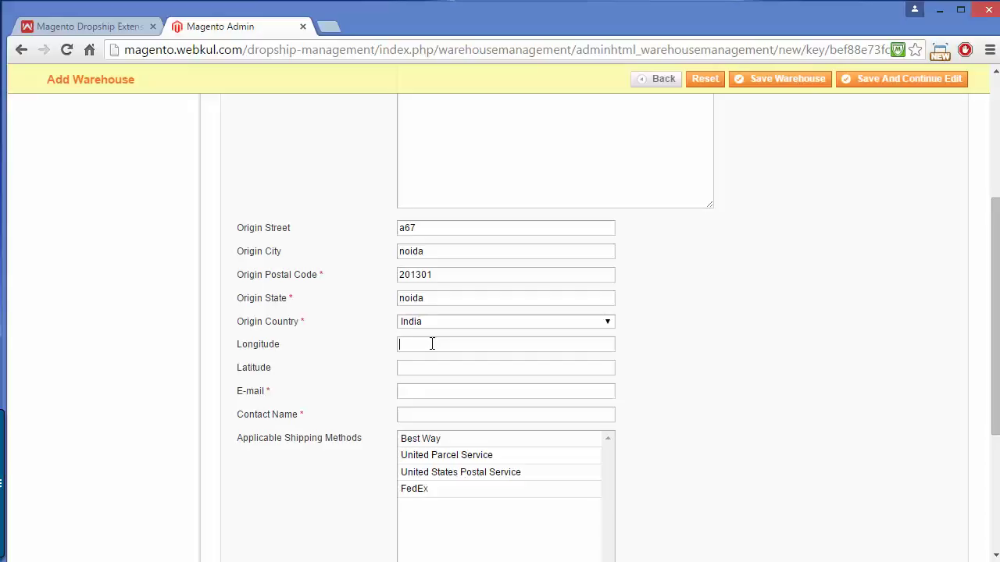
left_click(428, 390)
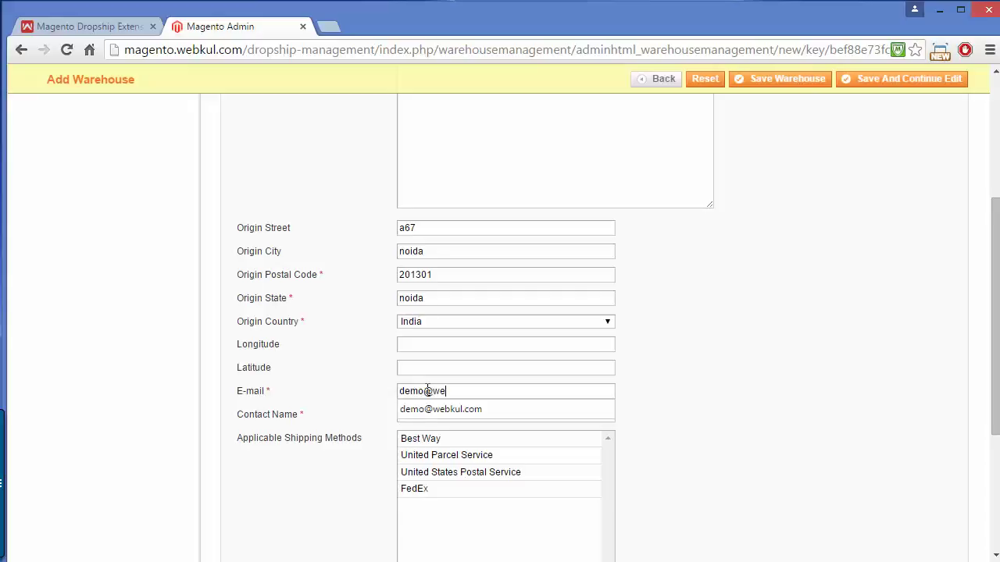
left_click(344, 526)
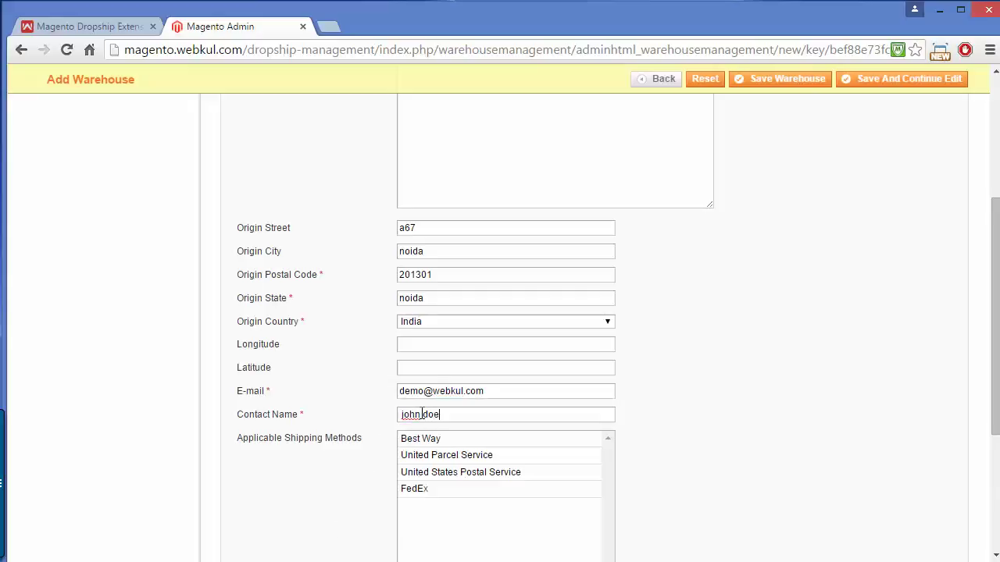
- Allow Best Way, United Parcel Service and United States Postal Service shipping, leaving FedEx unselected
key("Tab")
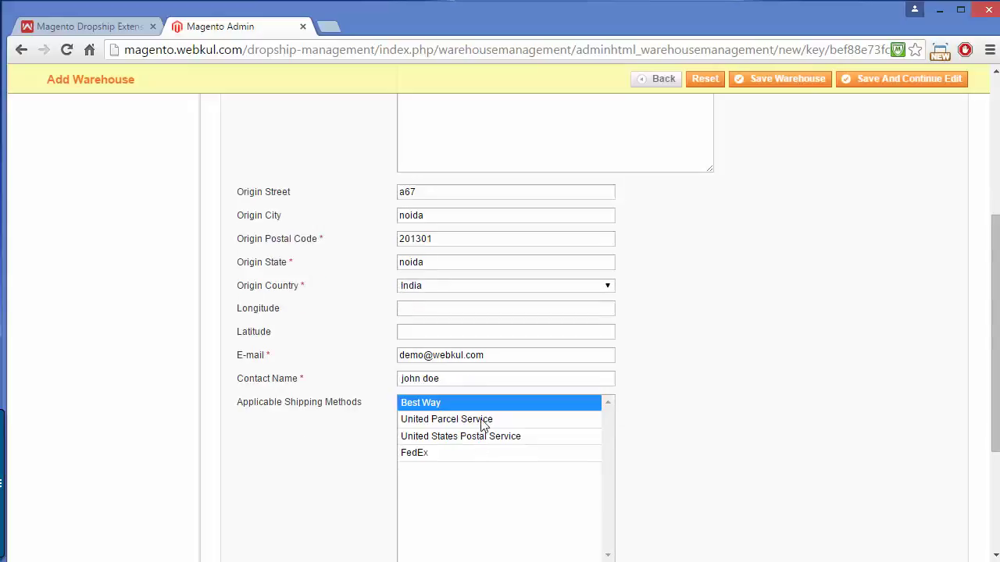
left_click(481, 419, "ctrl")
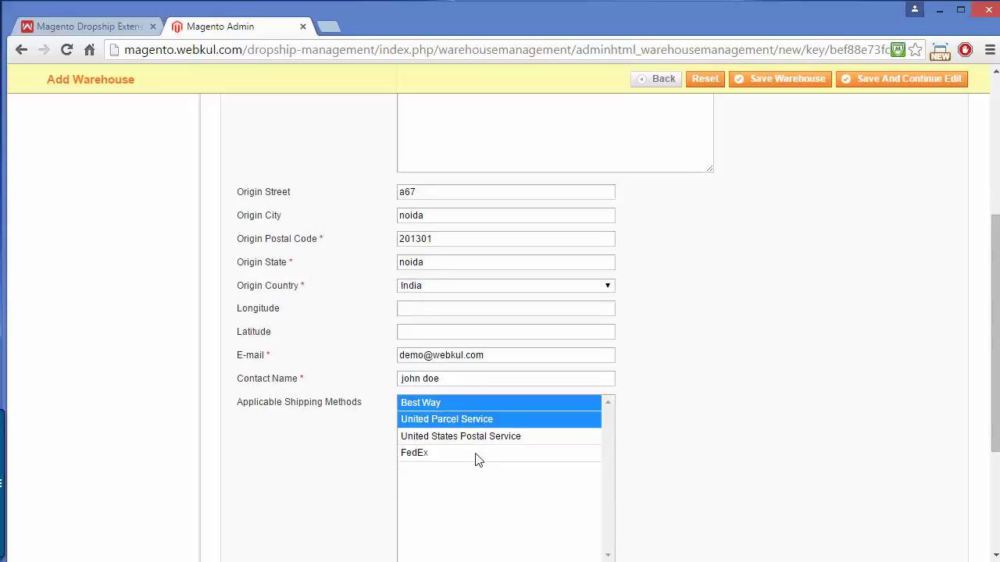
left_click(476, 453, "ctrl")
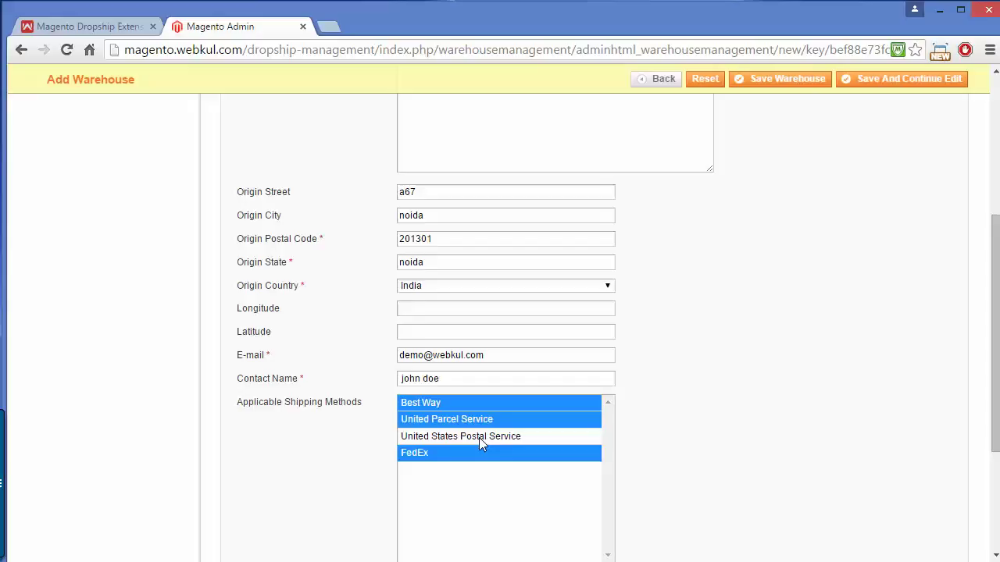
left_click(479, 438, "ctrl")
left_click(472, 455, "ctrl")
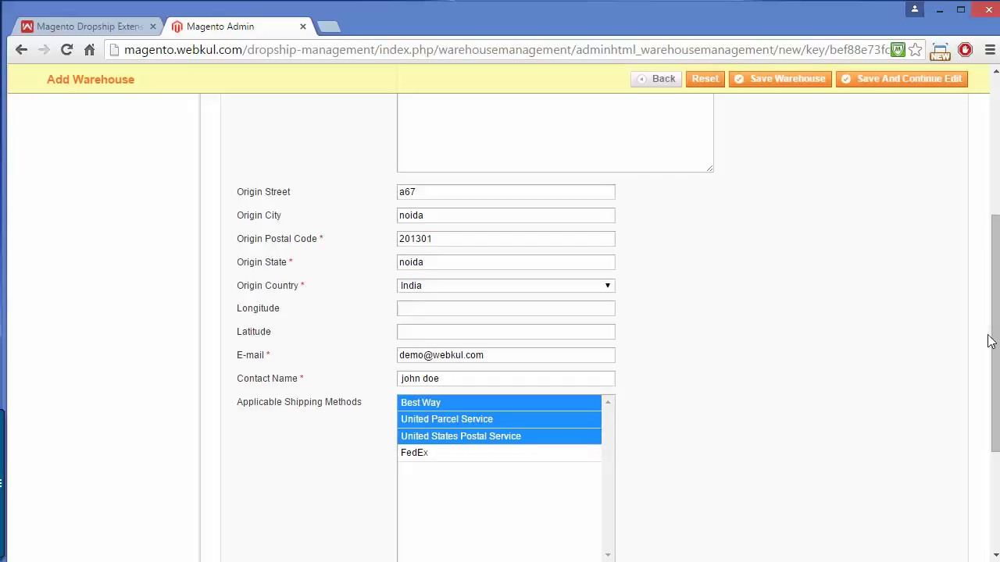
left_click_drag(994, 339, 973, 181)
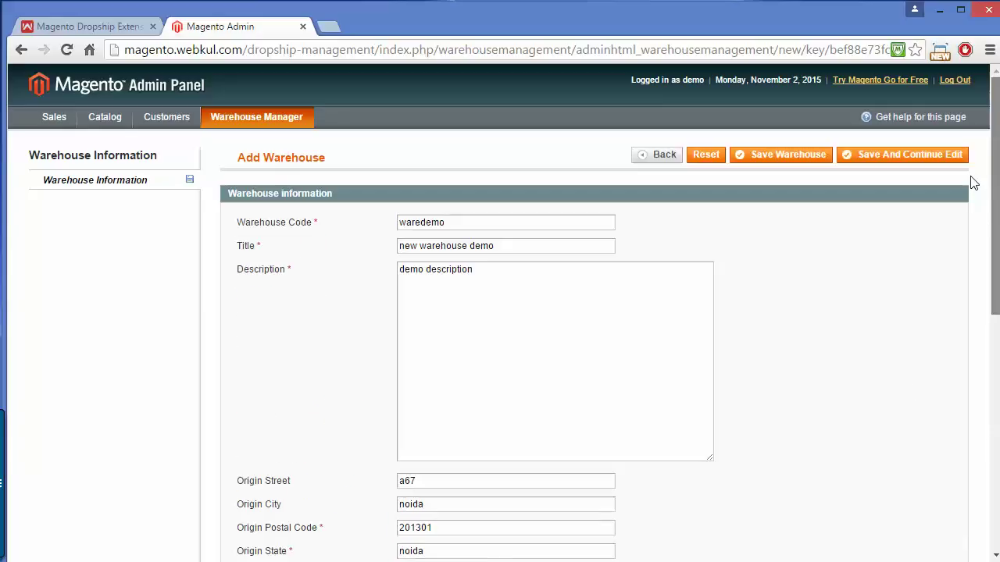
- Replace the duplicate contact e-mail's name part and save the warehouse, which appears as ID 3
left_click(766, 163)
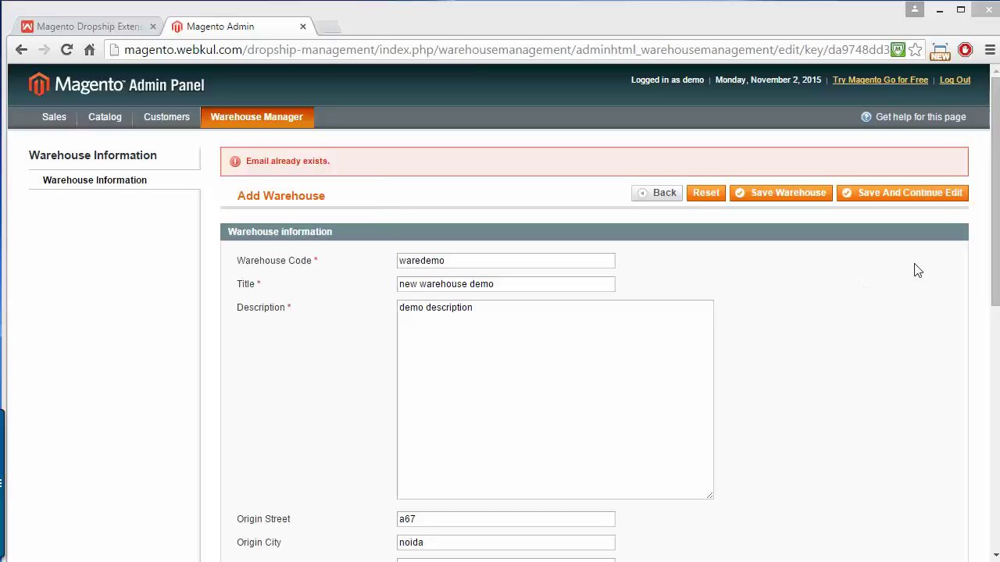
left_click_drag(993, 203, 995, 341)
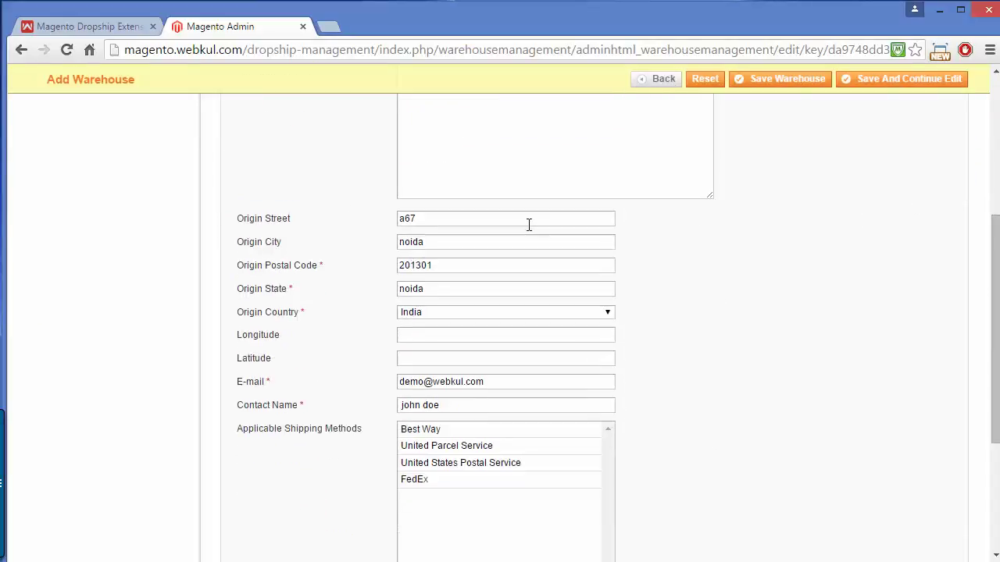
double_click(422, 381)
key("BackSpace")
type("Joh")
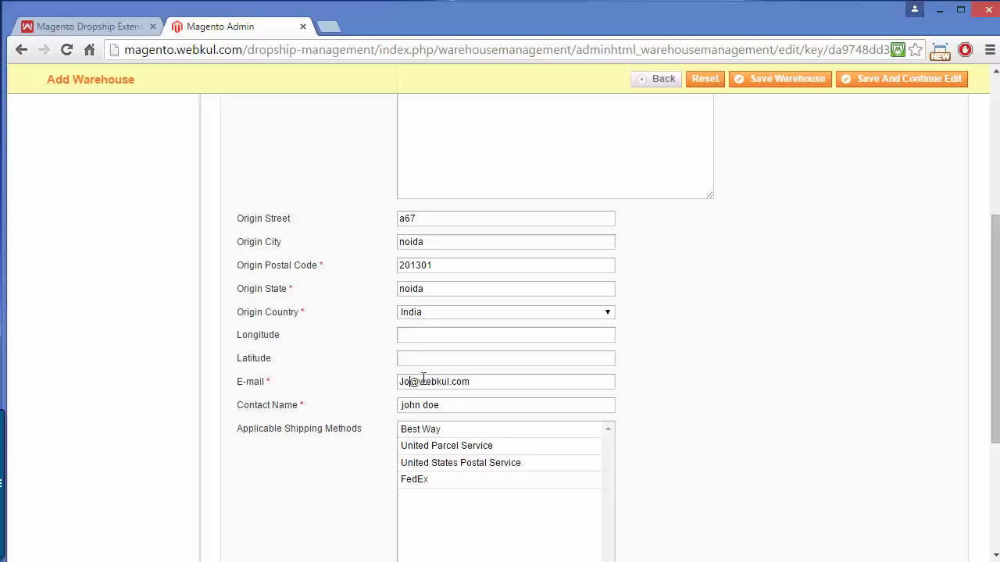
type("ndoe")
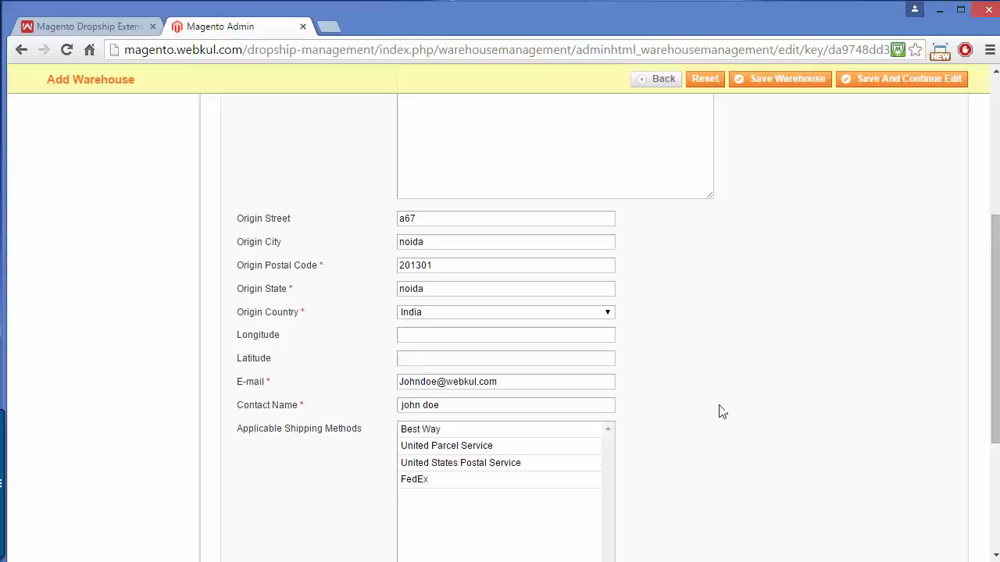
left_click_drag(995, 332, 995, 209)
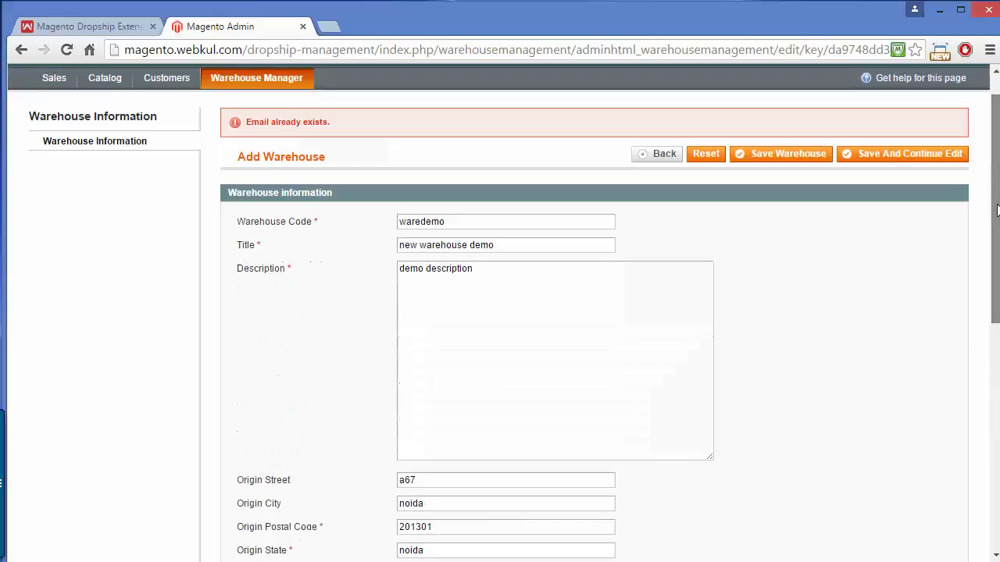
left_click(769, 160)
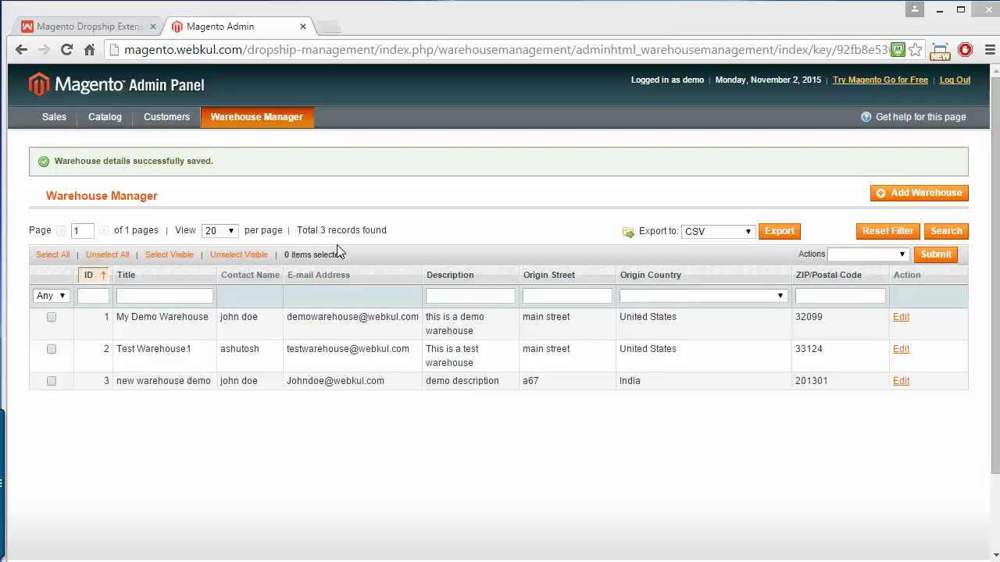
mouse_move(242, 119)
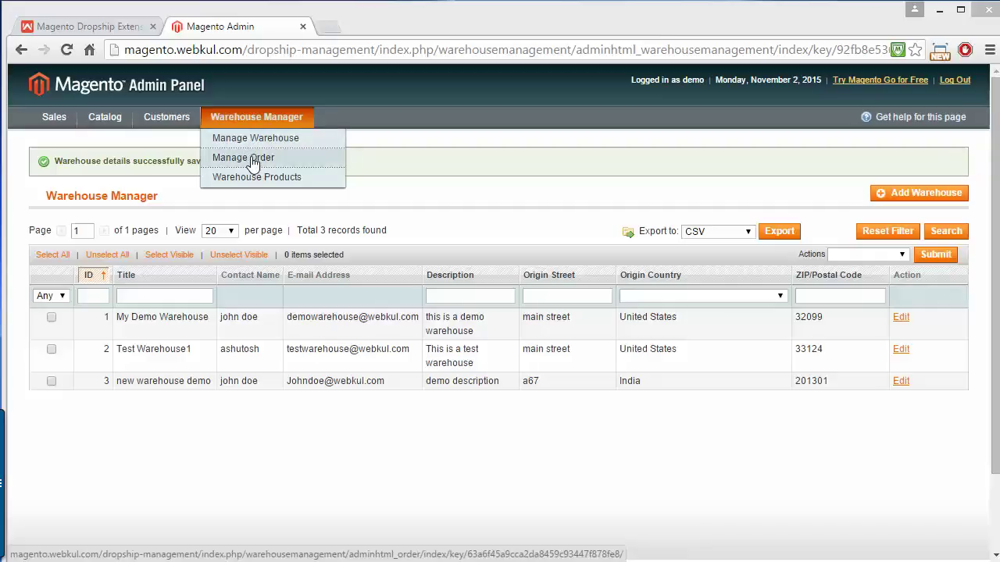
- Inspect order 100000001's details, items and shipping charges from the Manage Order list
left_click(252, 160)
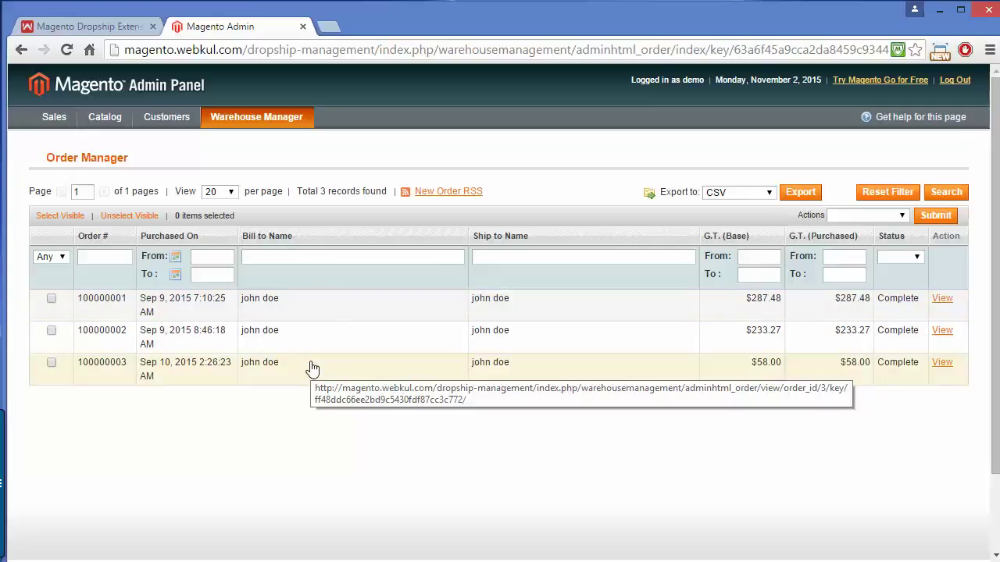
left_click(940, 301)
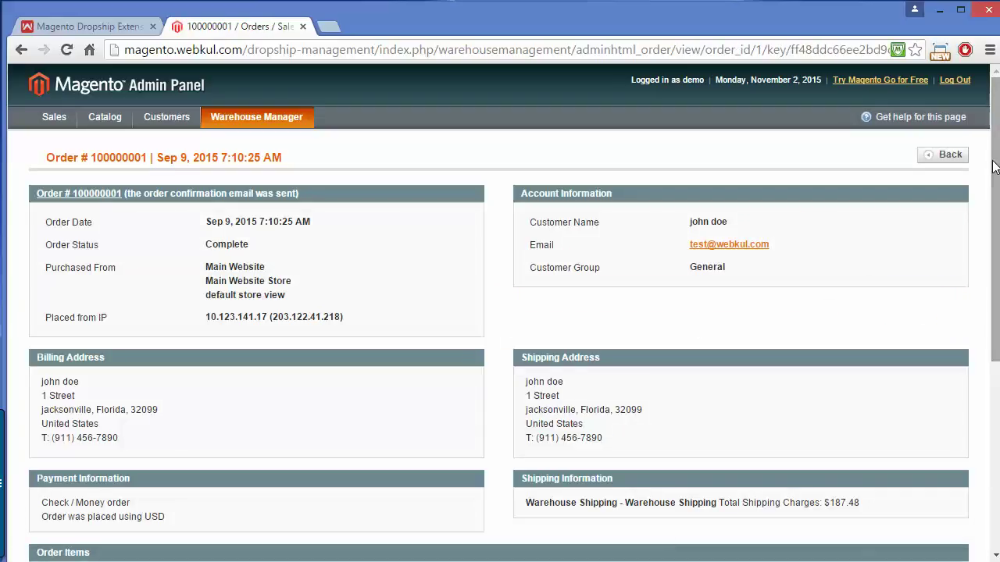
scroll(500, 313, "down", 3)
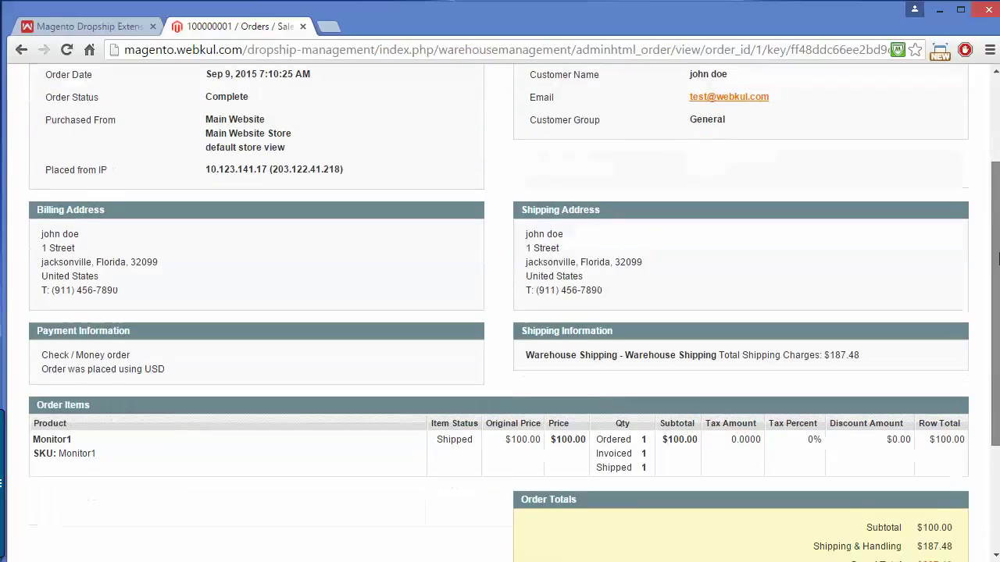
scroll(500, 312, "up", 6)
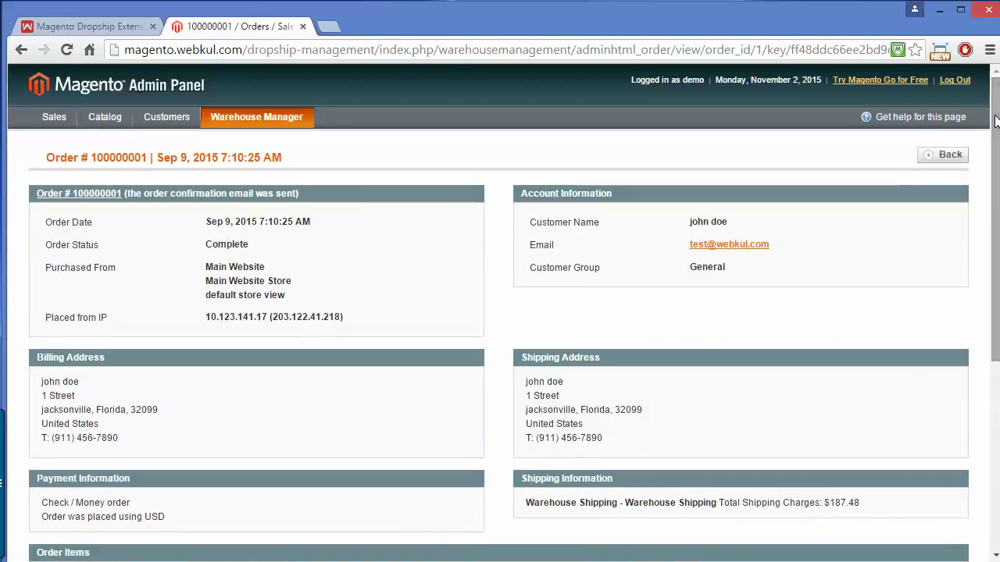
left_click(22, 49)
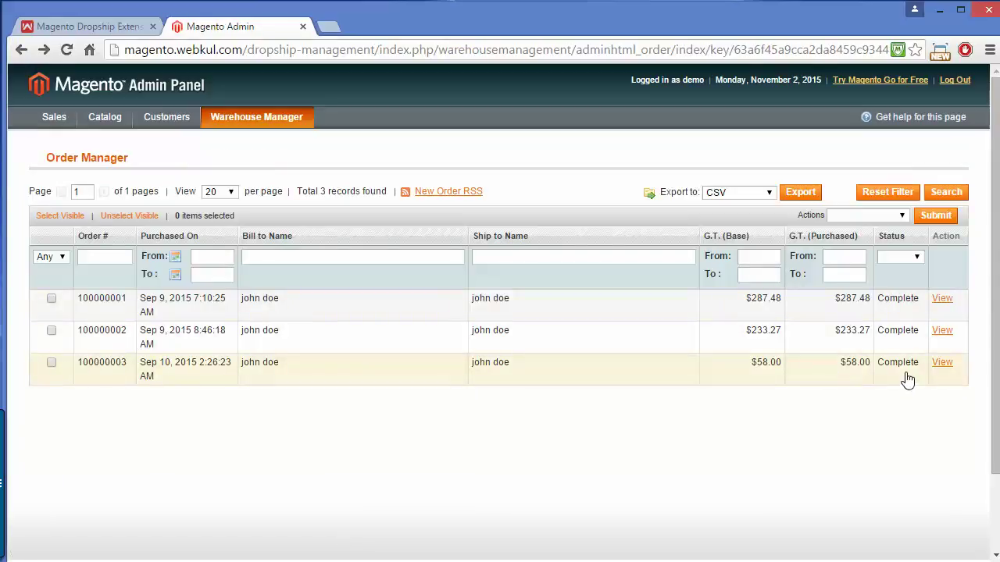
left_click(942, 301)
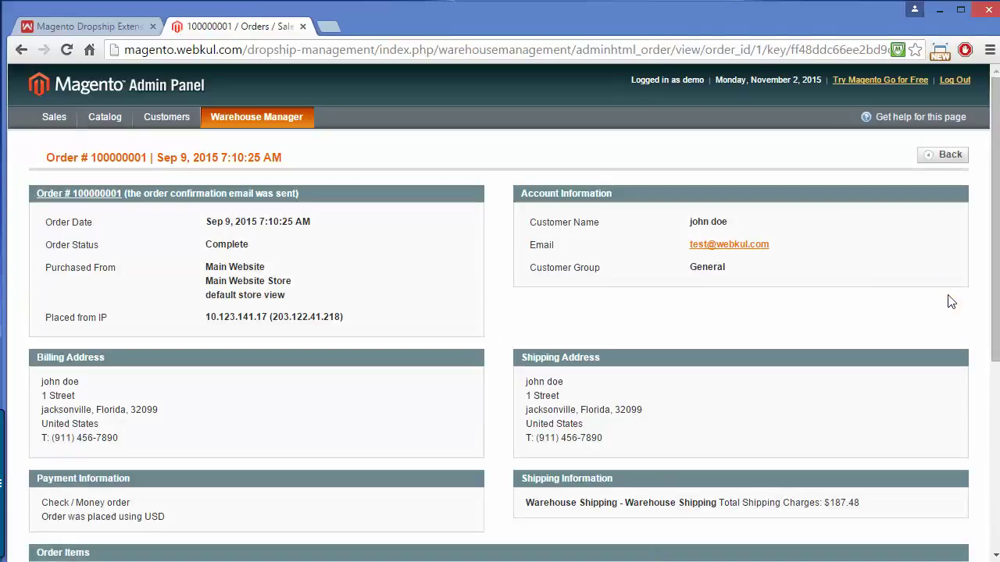
left_click_drag(997, 190, 997, 356)
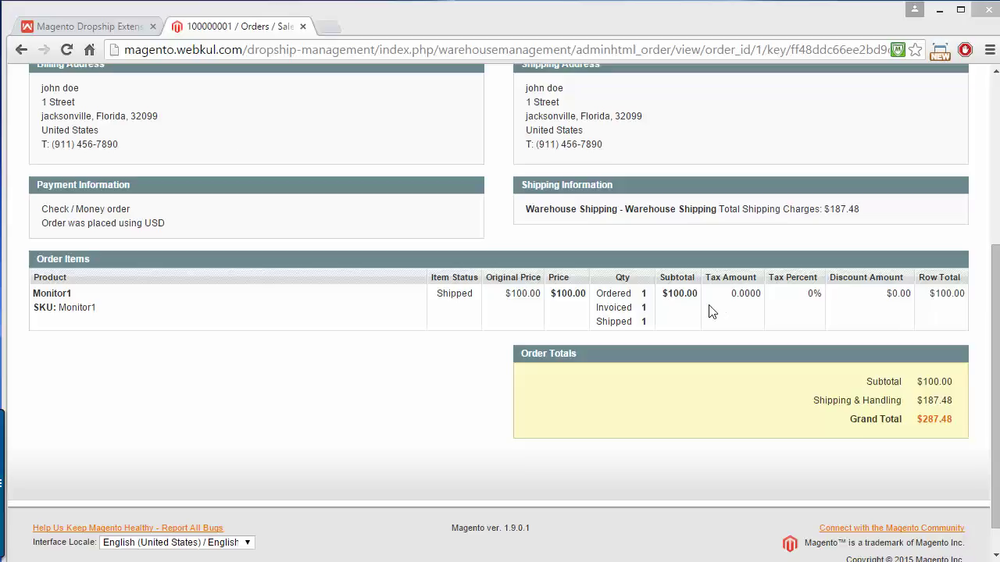
left_click(23, 52)
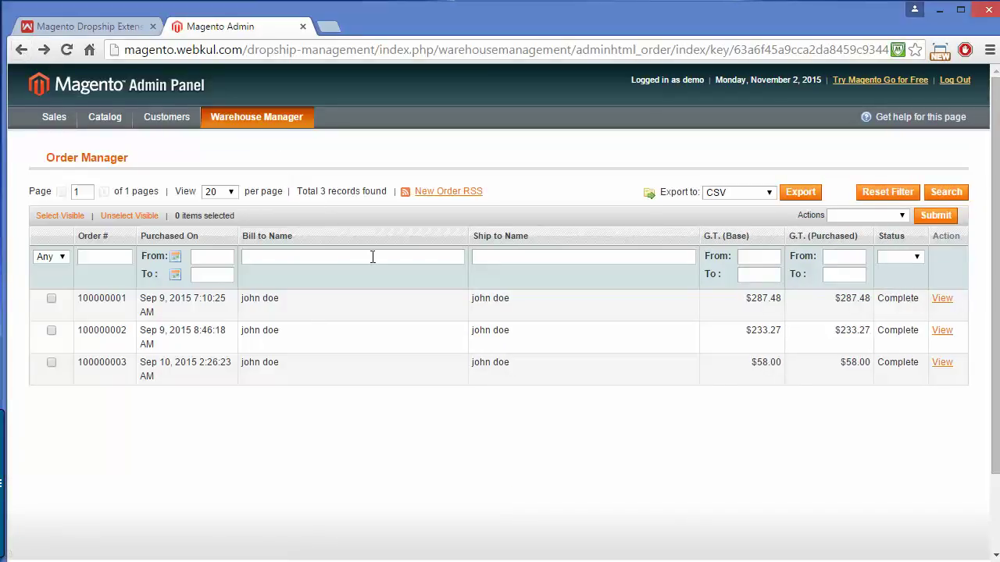
left_click(374, 258)
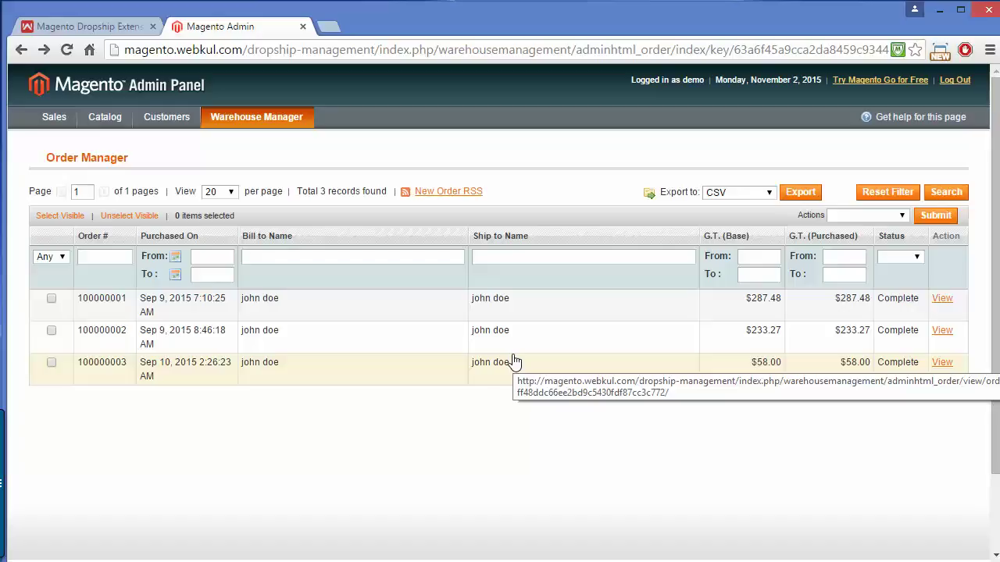
mouse_move(238, 121)
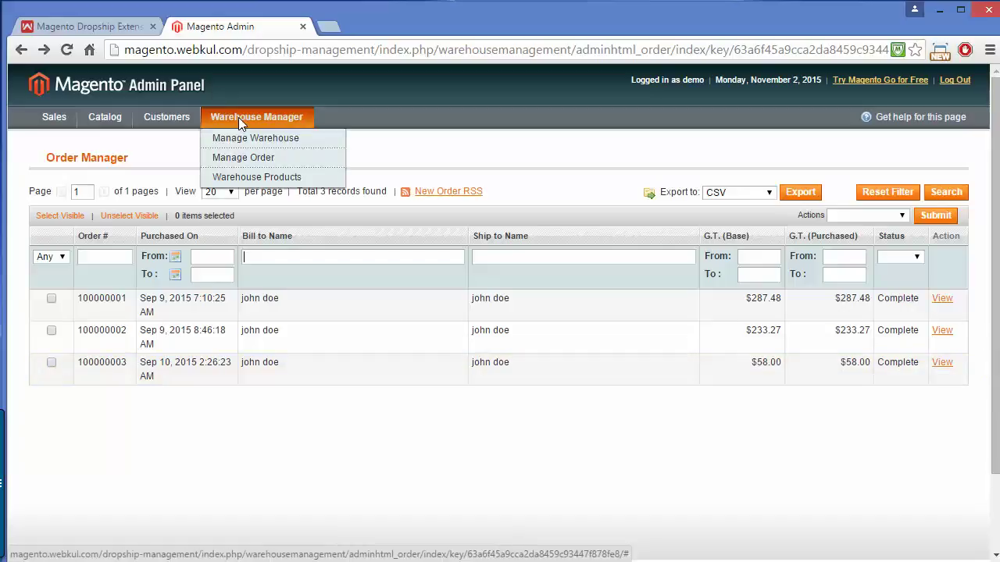
- Bulk-assign wktestpro, Monitor2 and Monitor1 to 'new warehouse demo' with the Add Warehouse action
left_click(266, 180)
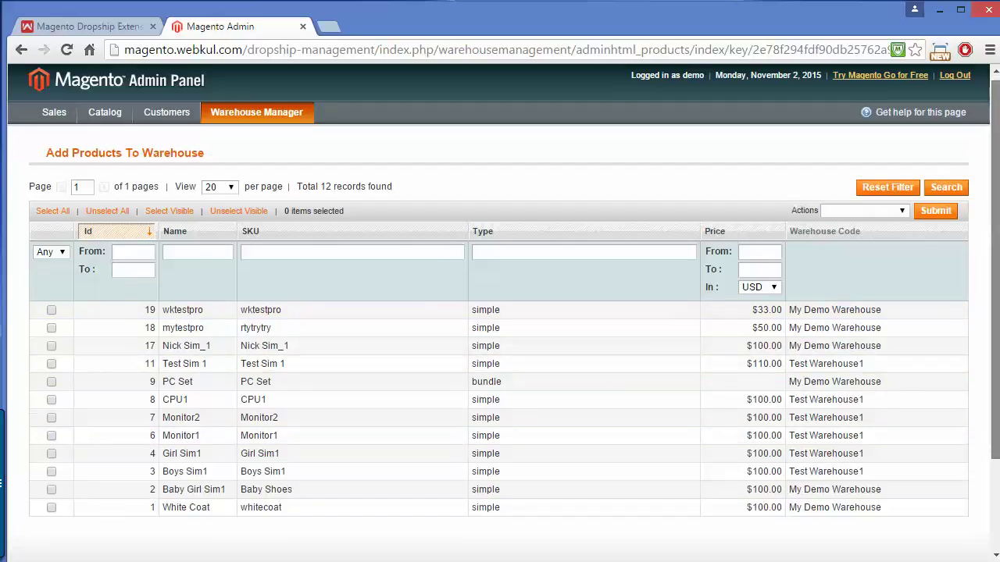
scroll(998, 218, "down", 3)
scroll(990, 215, "up", 3)
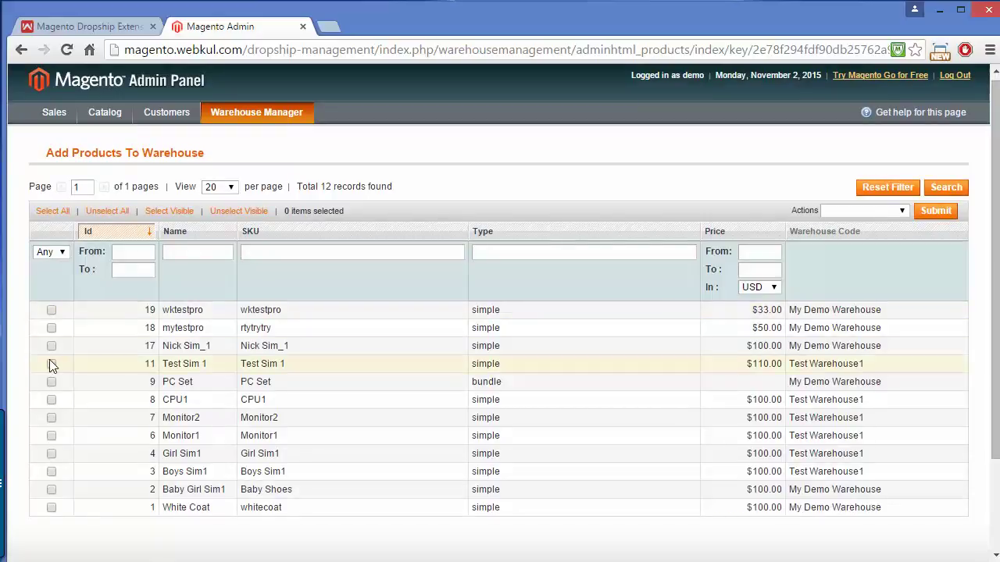
left_click(52, 311)
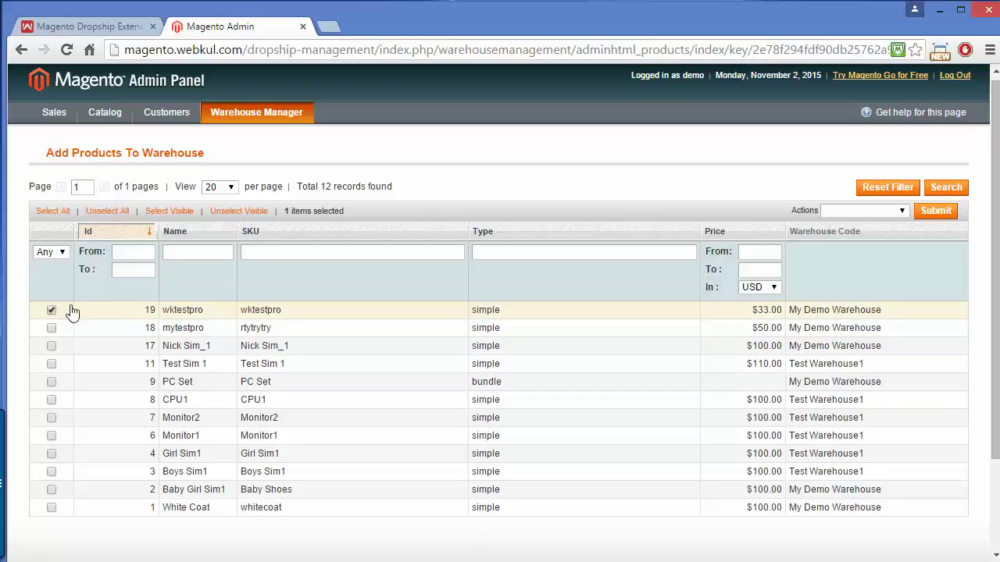
left_click(896, 210)
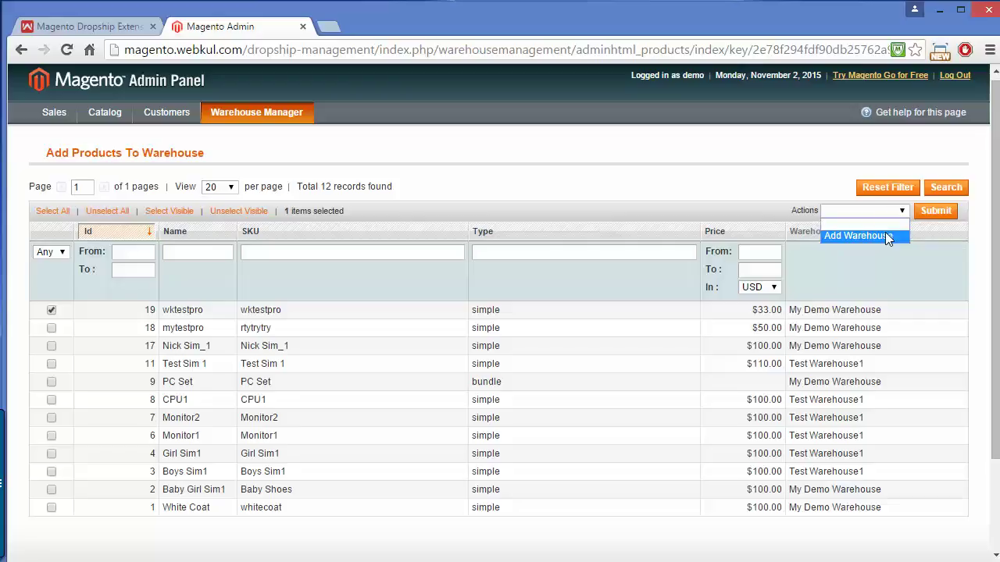
left_click(887, 236)
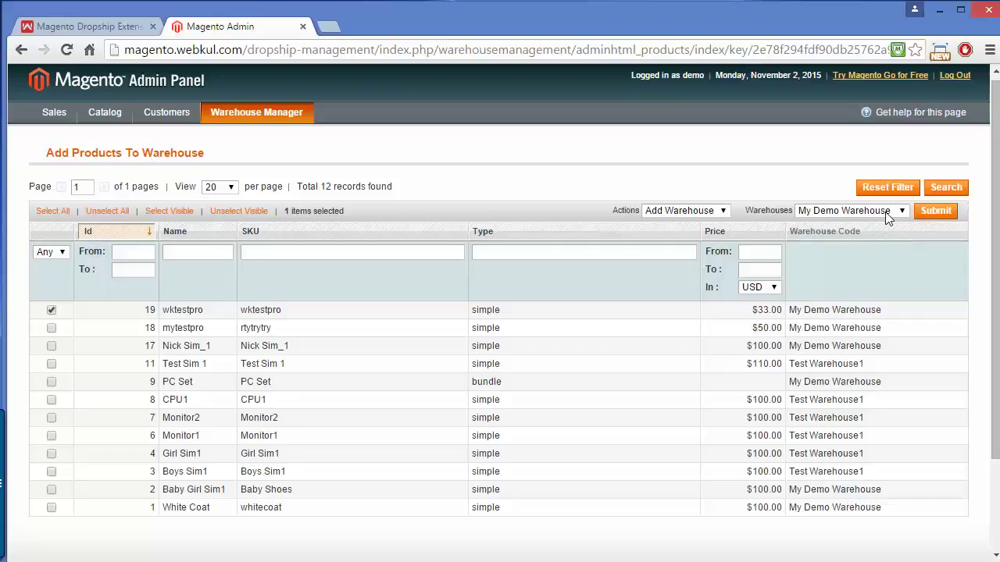
left_click(888, 215)
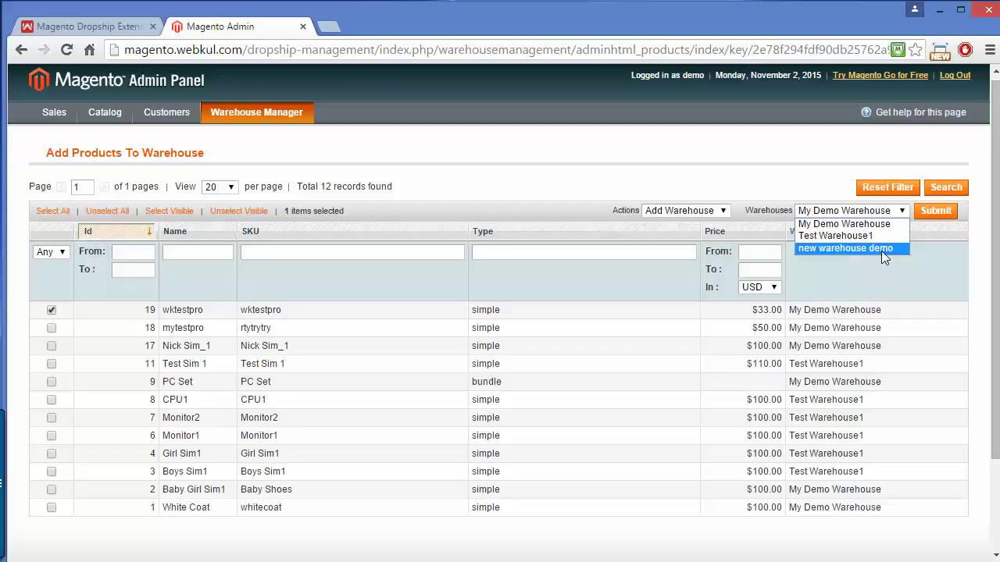
left_click(884, 249)
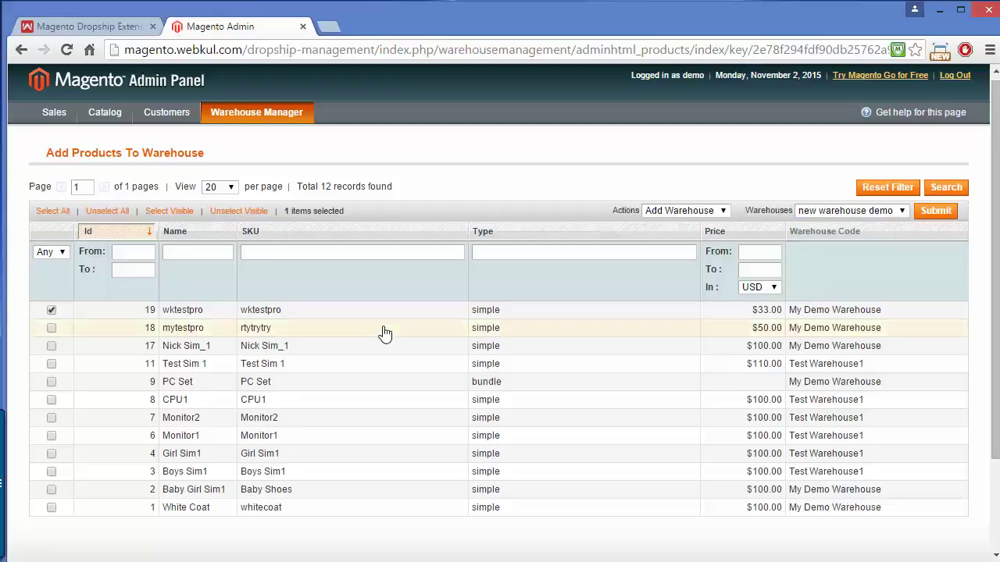
left_click(48, 420)
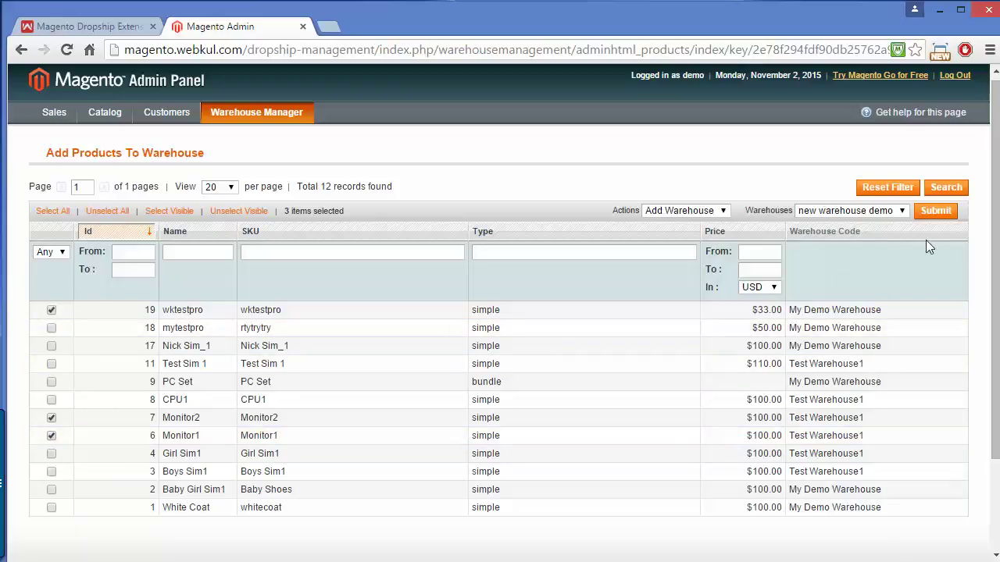
left_click(935, 216)
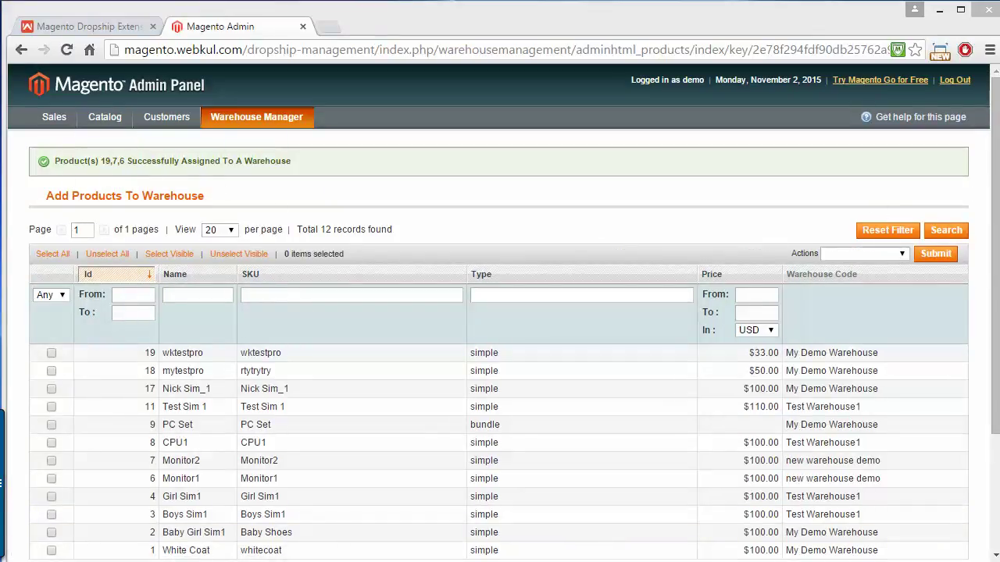
scroll(500, 312, "down", 2)
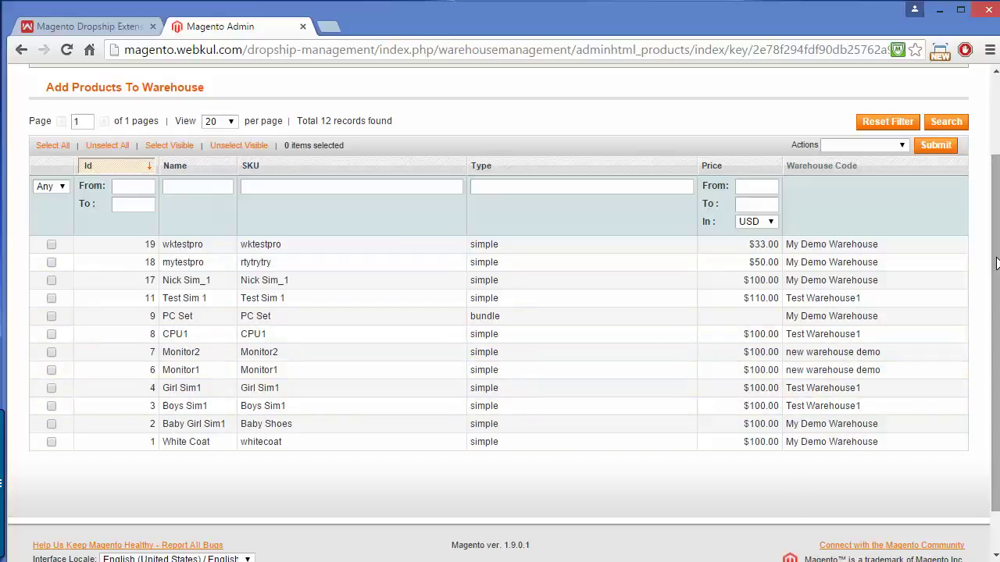
left_click_drag(990, 251, 997, 167)
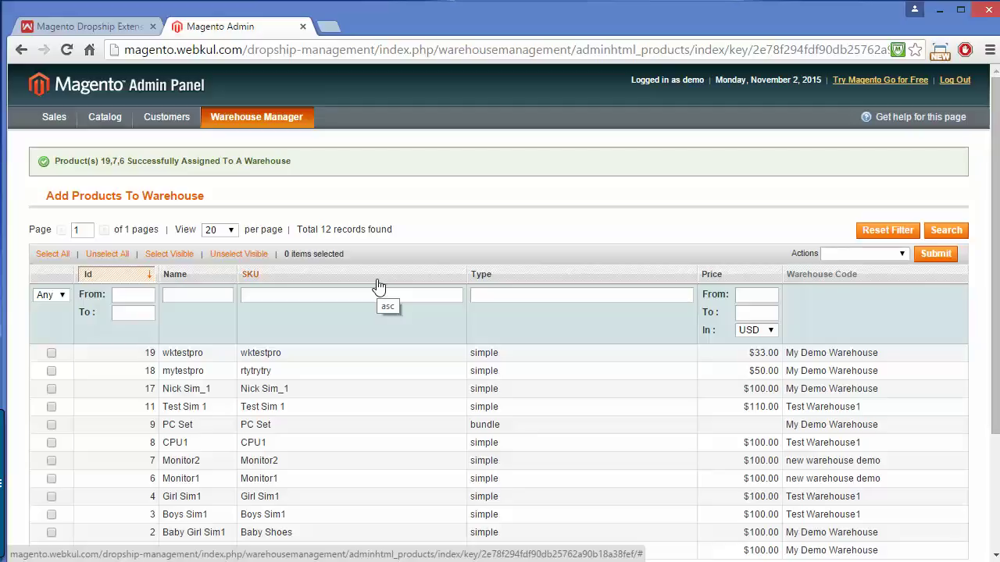
mouse_move(251, 116)
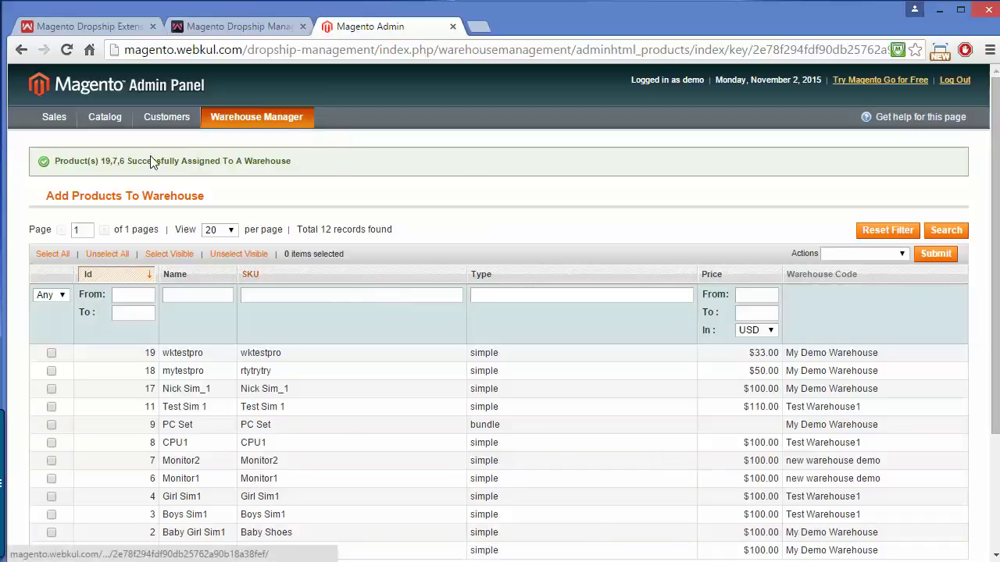
mouse_move(126, 117)
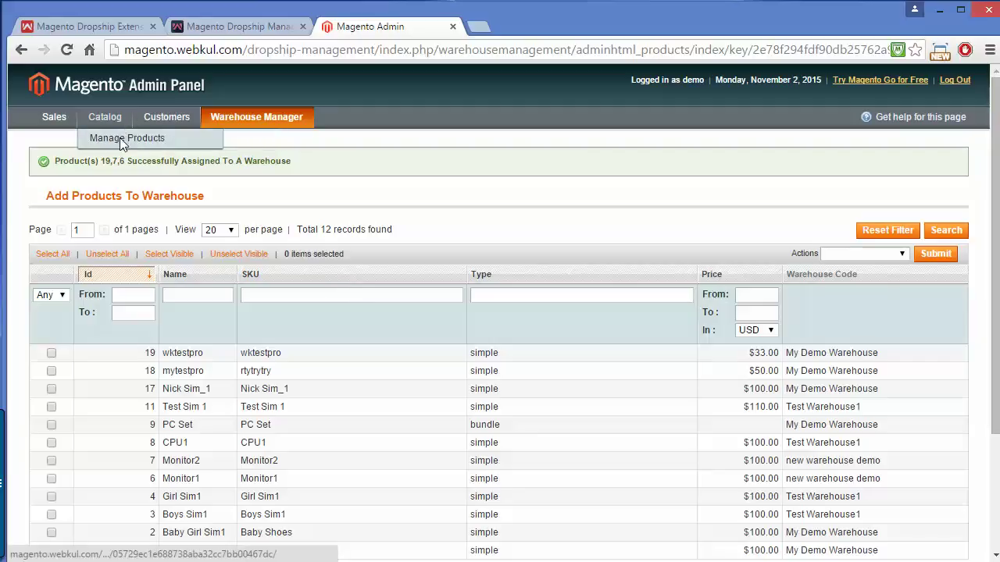
- Open Catalog > Manage Products, glance at the ebook product, and return to the product grid
left_click(120, 137)
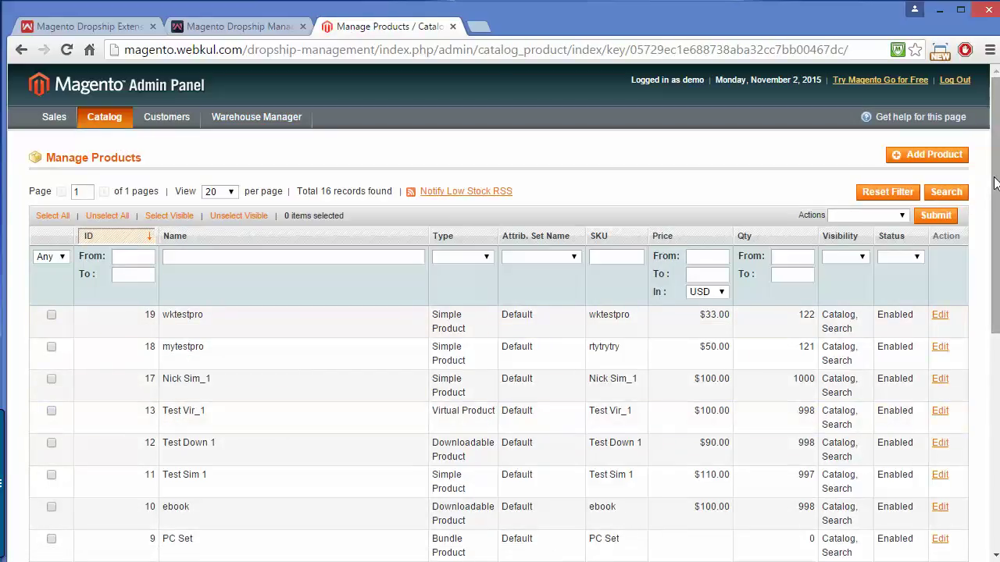
left_click_drag(994, 182, 996, 255)
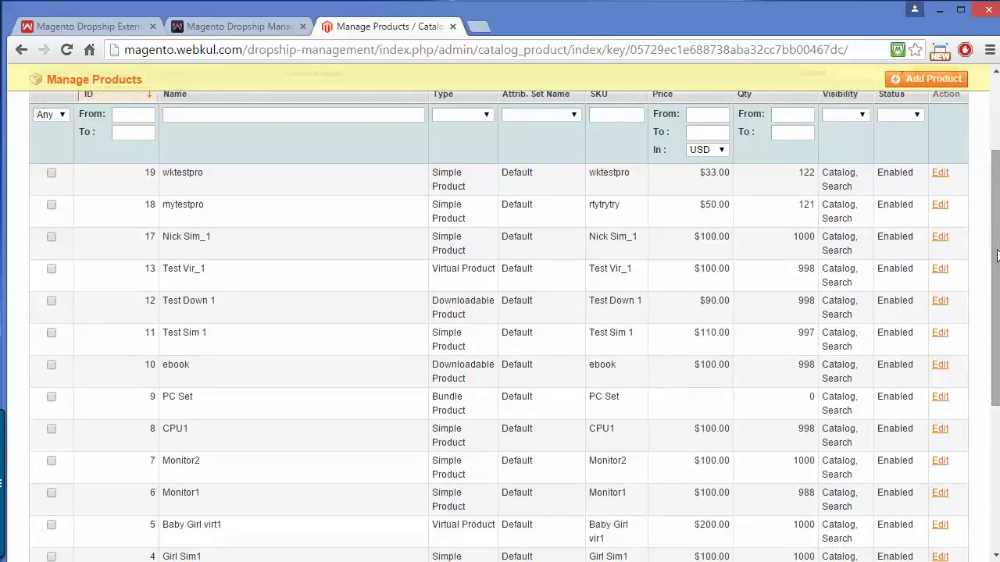
left_click(940, 368)
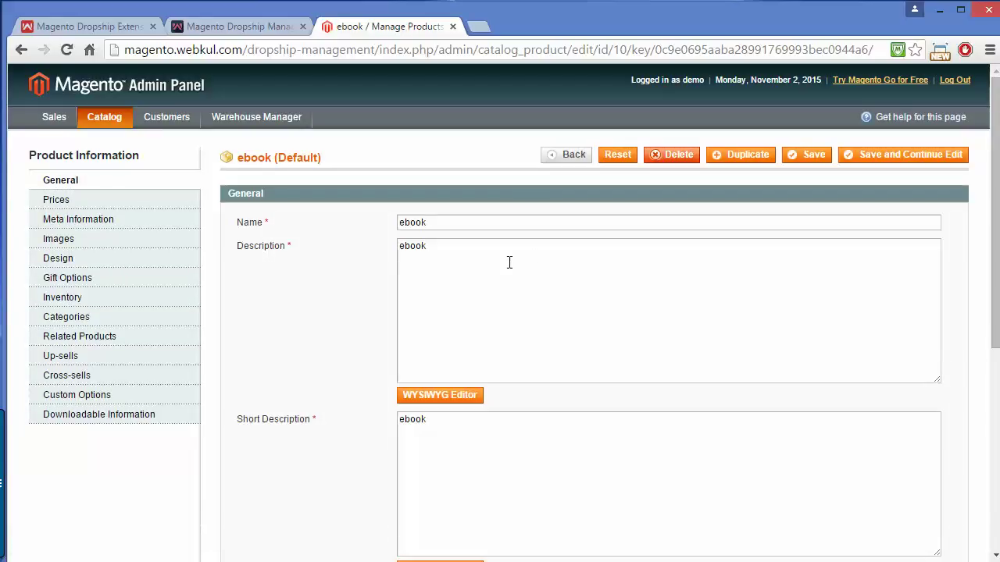
left_click(21, 50)
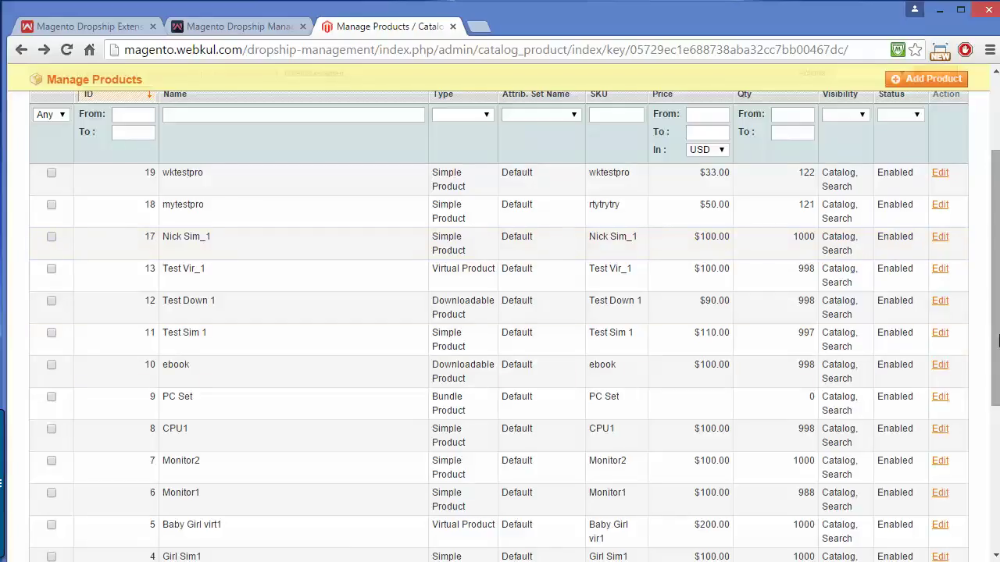
scroll(995, 292, "down", 3)
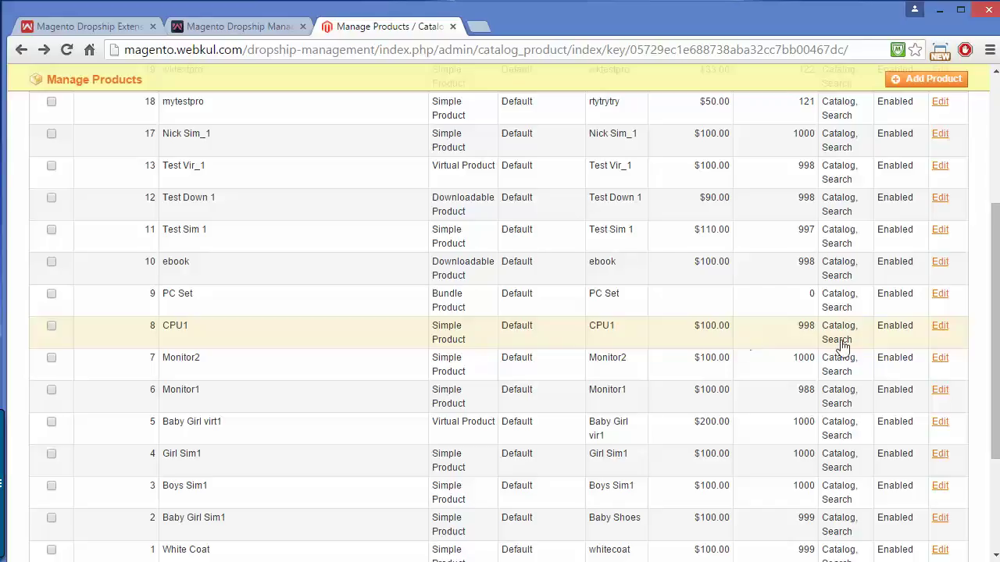
- Set CPU1's shipping warehouse to 'new warehouse demo' and save the product
left_click(940, 326)
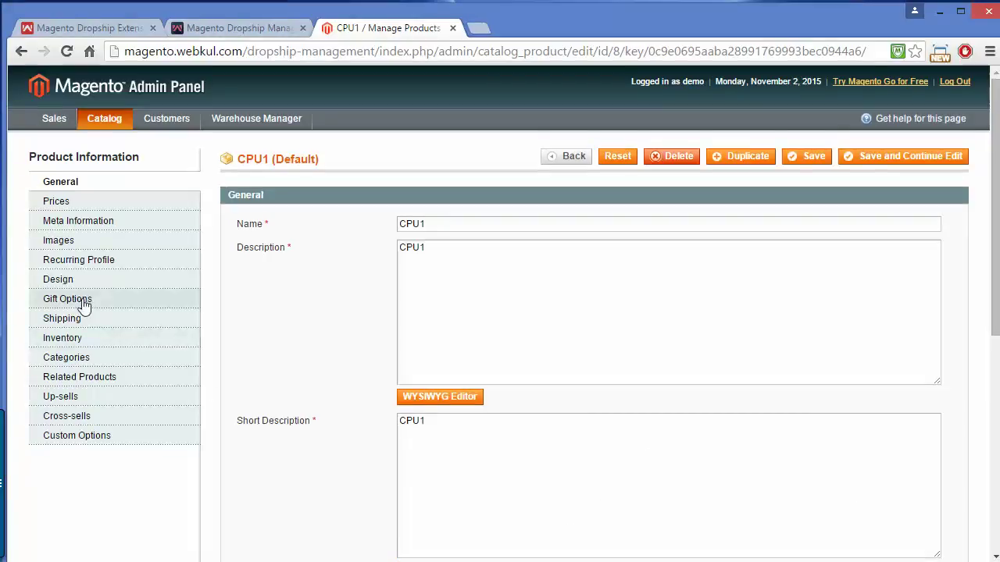
left_click(91, 325)
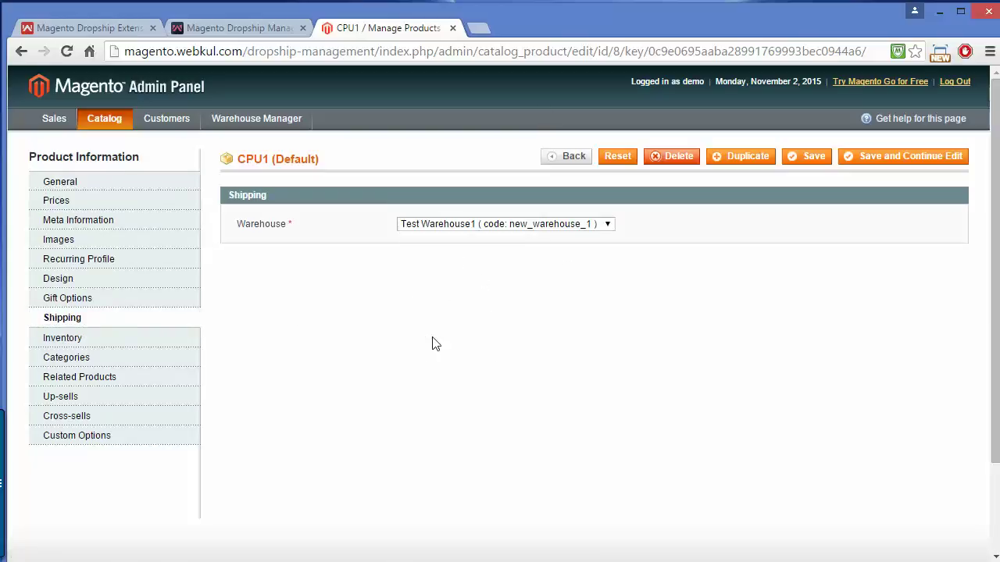
left_click(586, 224)
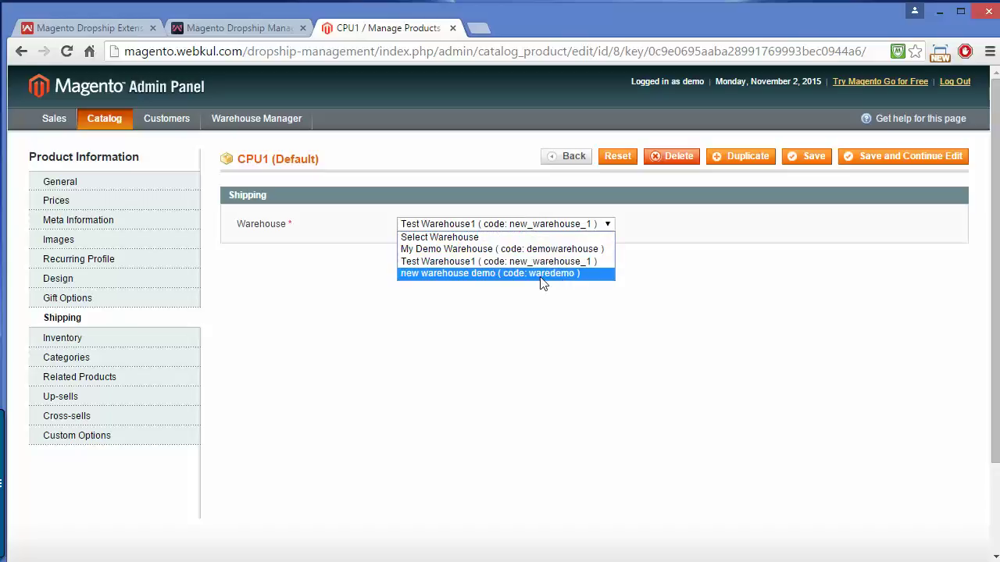
left_click(481, 274)
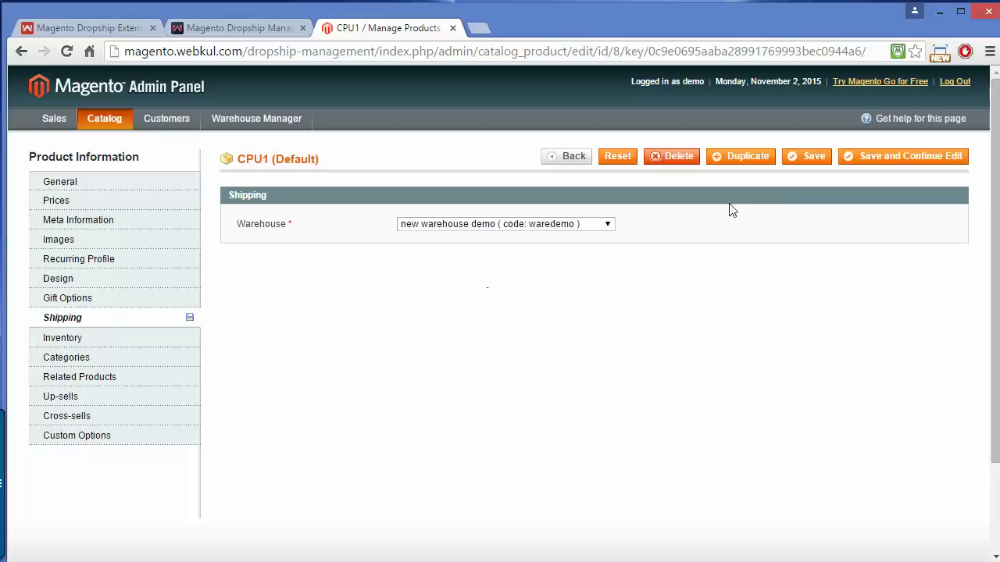
left_click(802, 167)
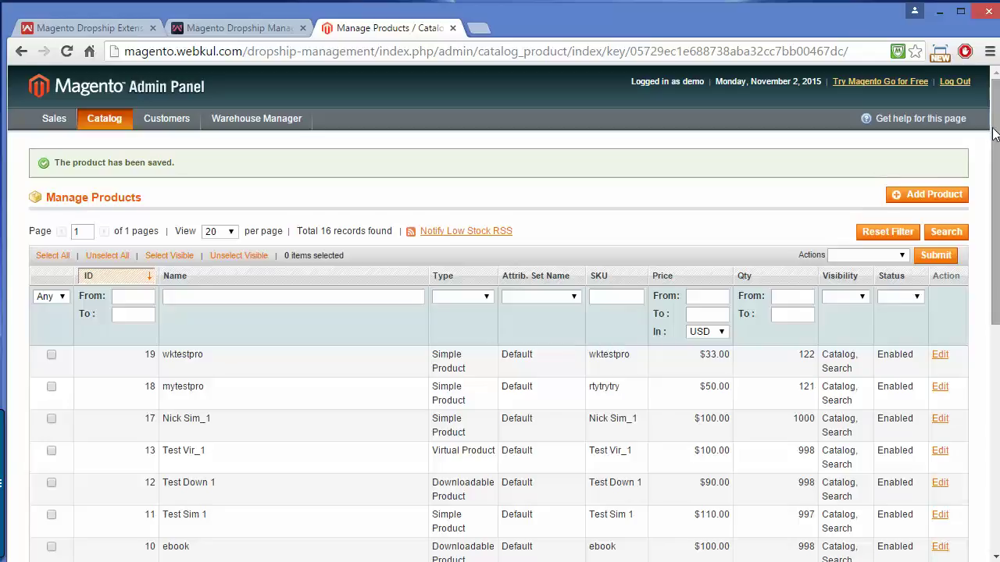
left_click_drag(993, 133, 993, 94)
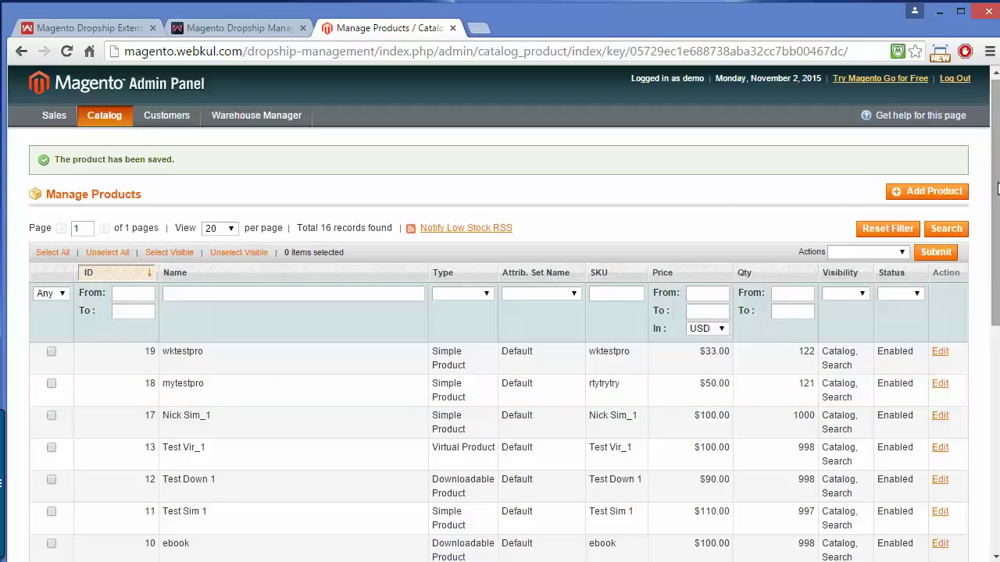
scroll(997, 187, "down", 2)
scroll(998, 177, "up", 2)
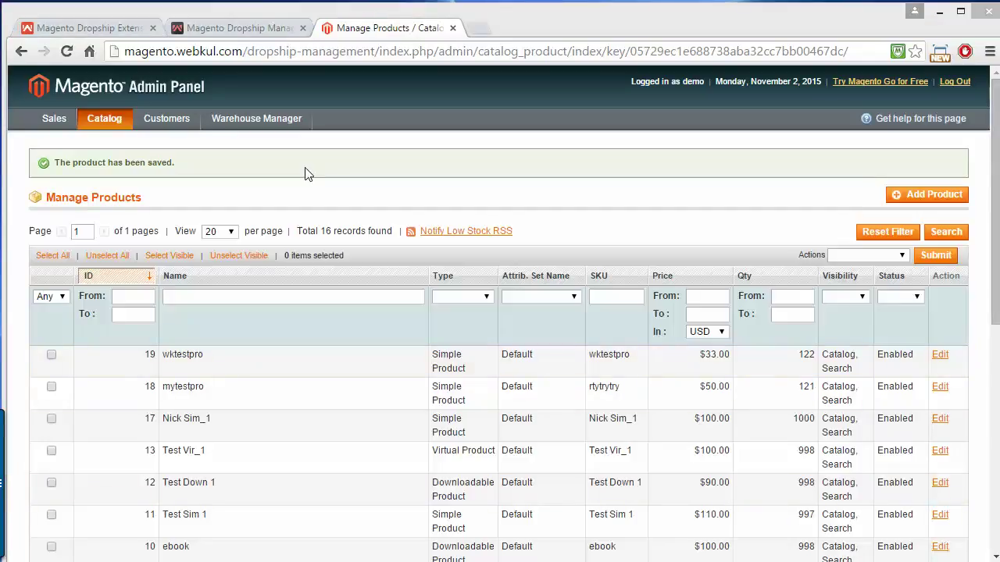
- Log out of the admin account and sign back in as the warehouse user
left_click(957, 85)
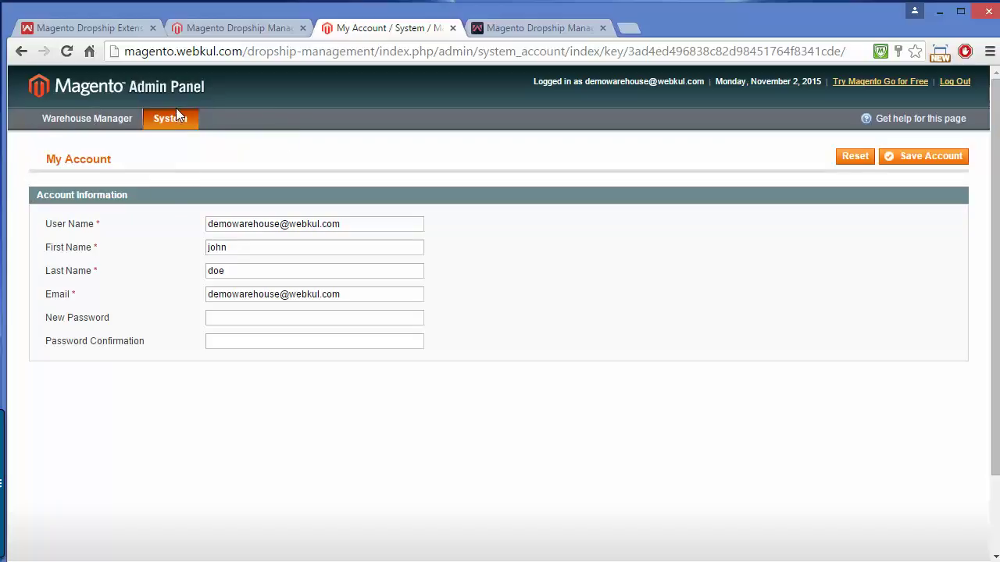
mouse_move(103, 115)
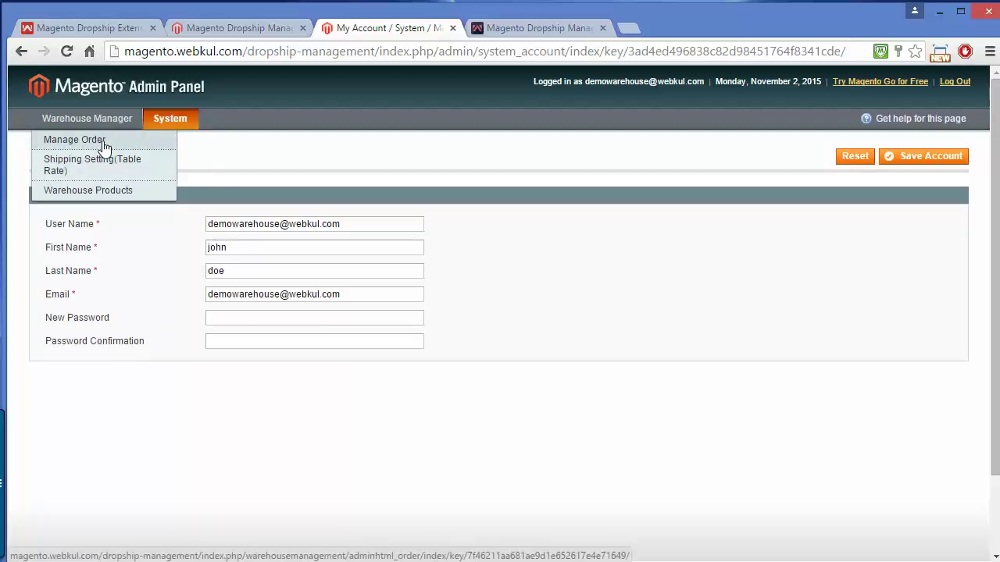
- As the warehouse user, view order 100000001's details and return to the Order Manager list
left_click(106, 145)
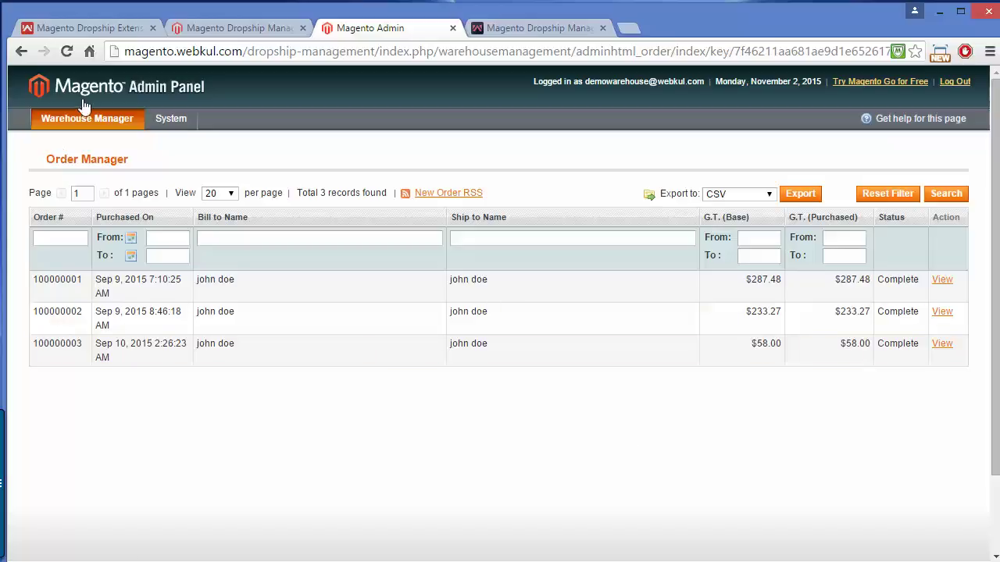
mouse_move(84, 117)
left_click(84, 140)
left_click(943, 281)
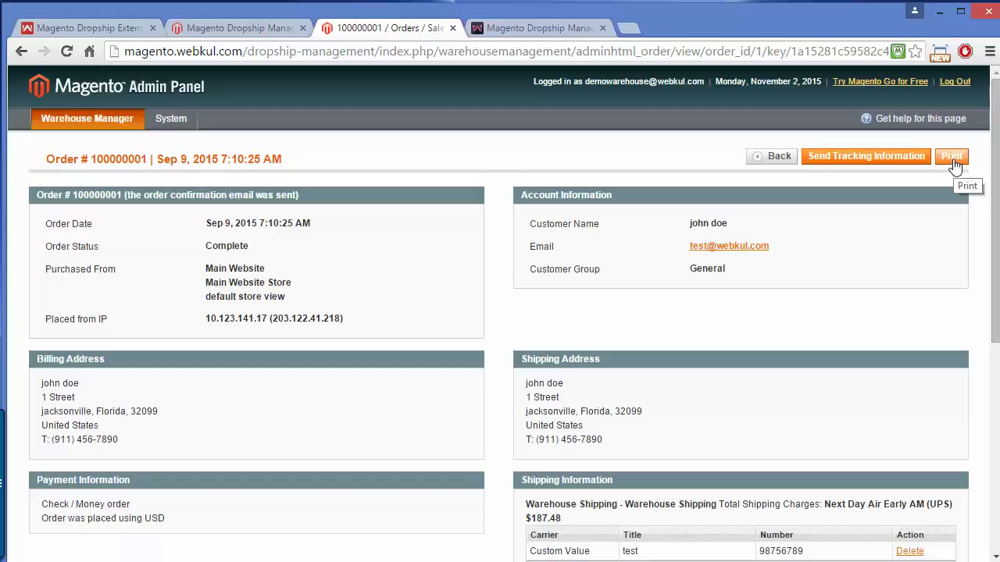
left_click_drag(990, 176, 934, 136)
left_click(23, 52)
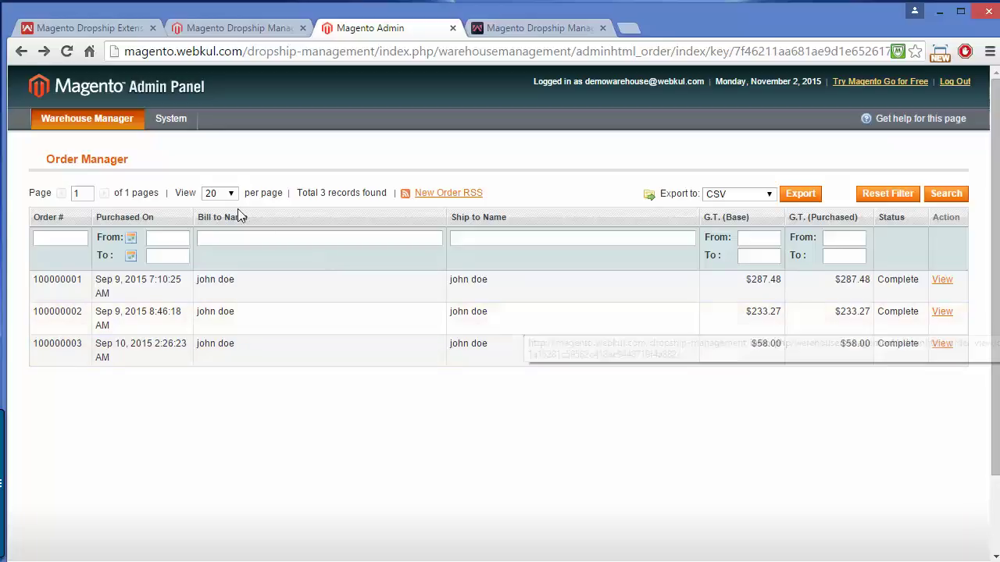
- Browse the Bestway table-rate shipping records ($5.00 to $25.00), then bring up Warehouse Products
mouse_move(66, 114)
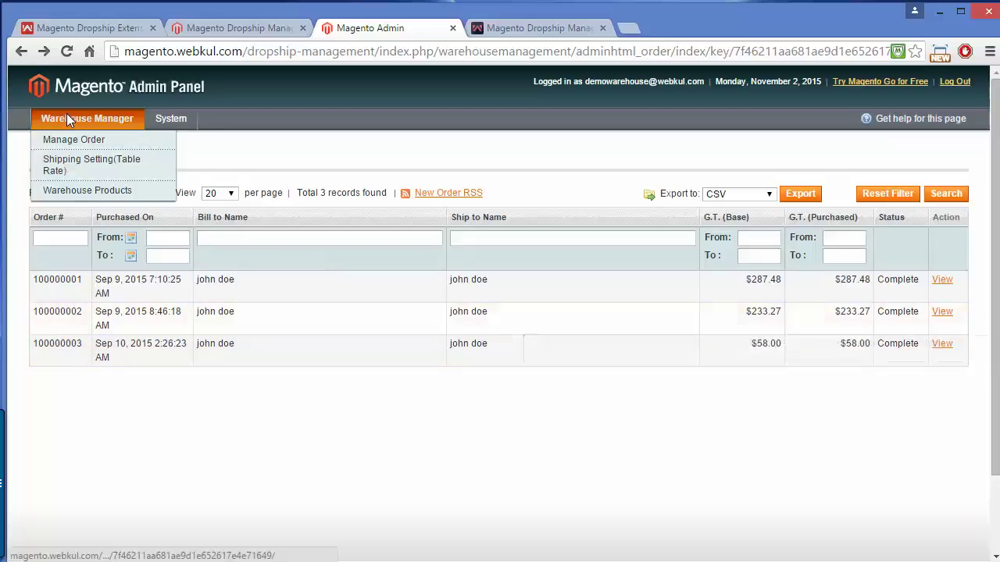
left_click(92, 177)
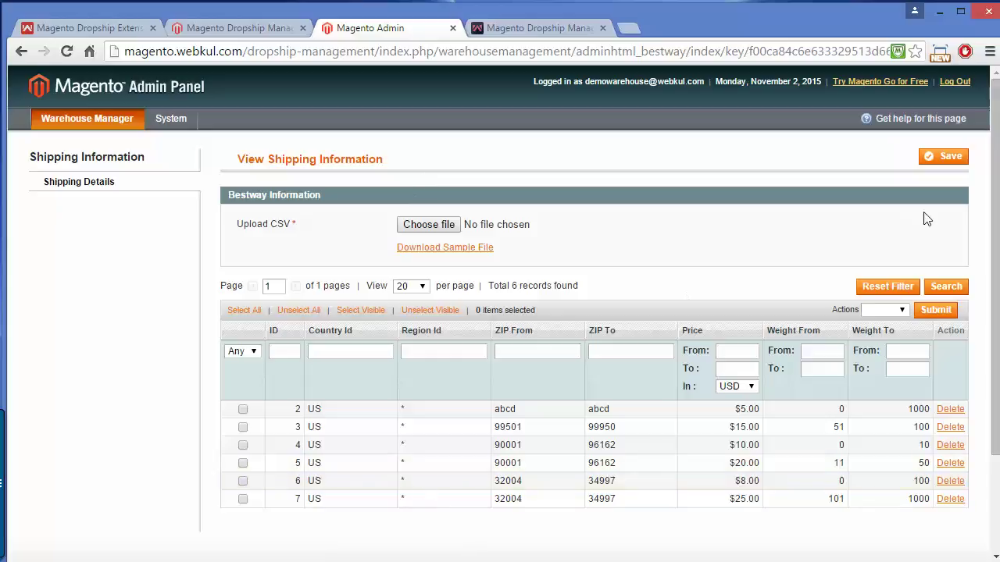
scroll(993, 164, "down", 1)
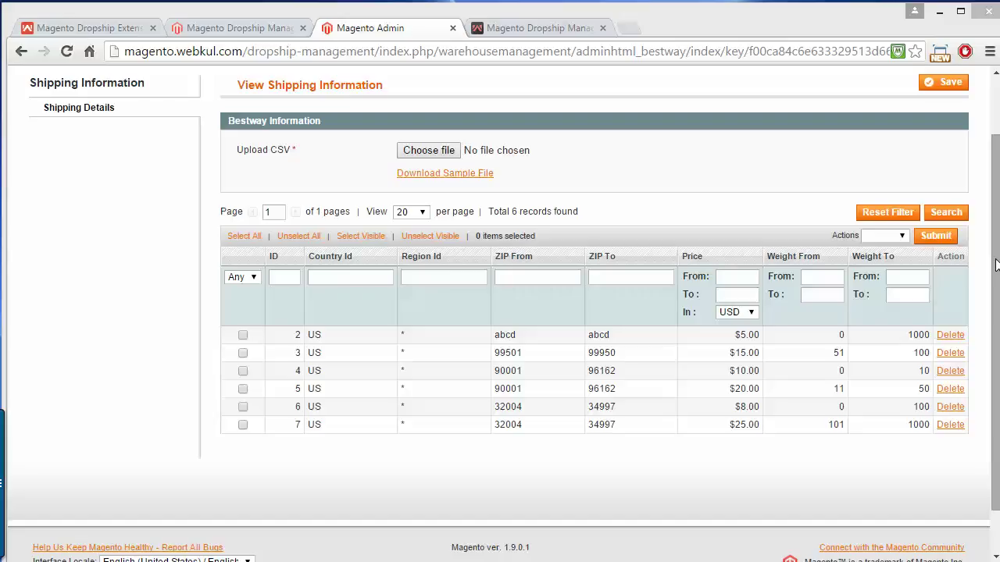
scroll(997, 218, "up", 1)
scroll(997, 219, "up", 1)
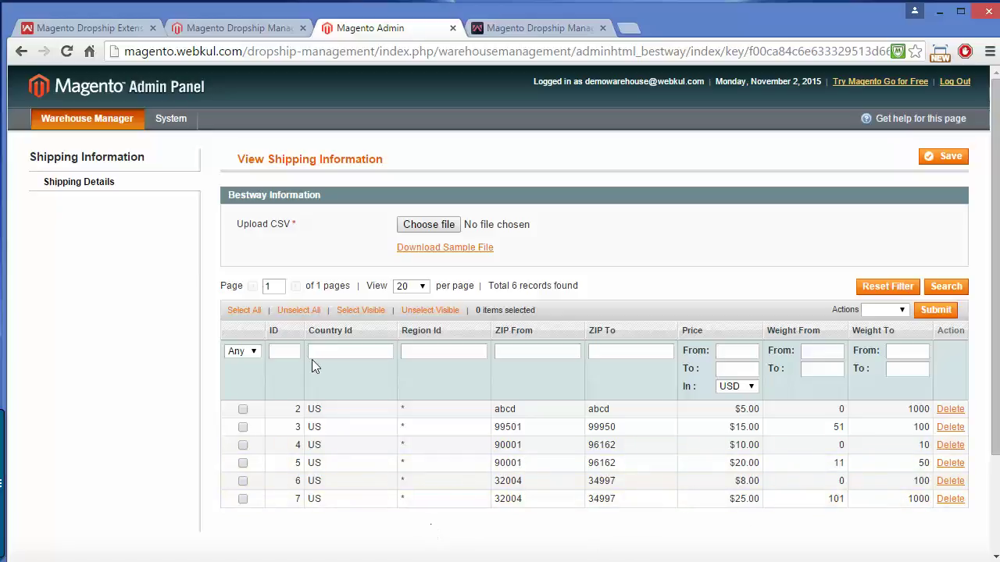
mouse_move(117, 131)
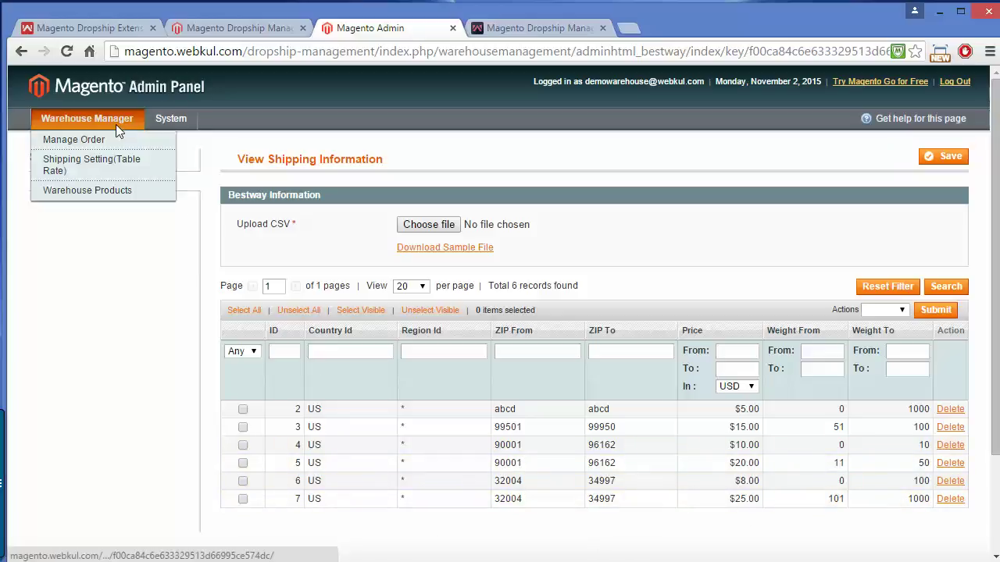
left_click(122, 198)
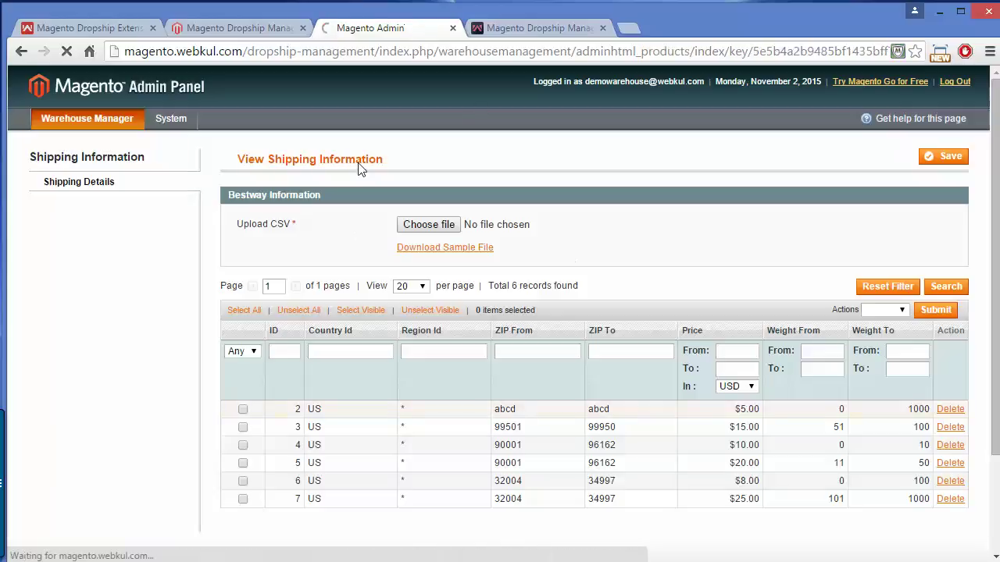